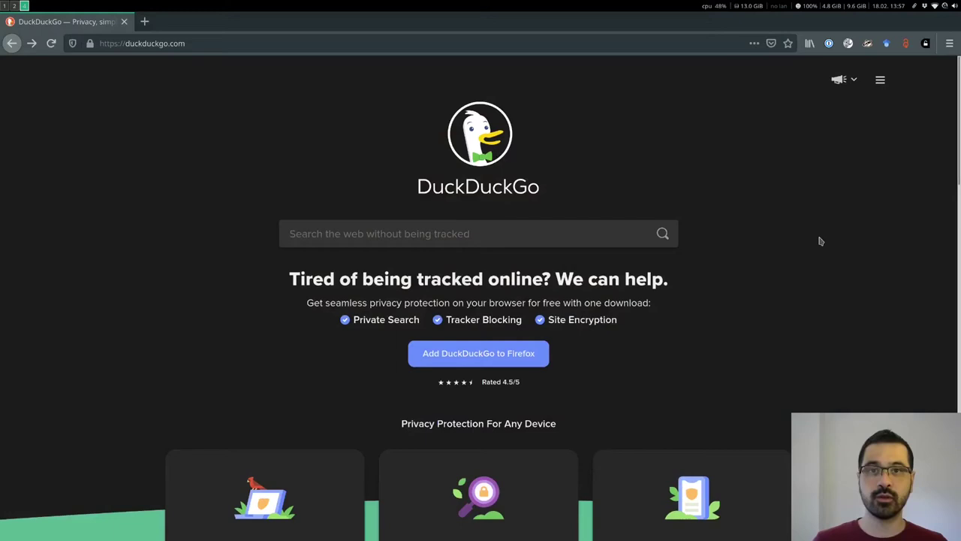
- Search DuckDuckGo for 'earth explorer usgs'
{"action": "type", "text": "earth "}
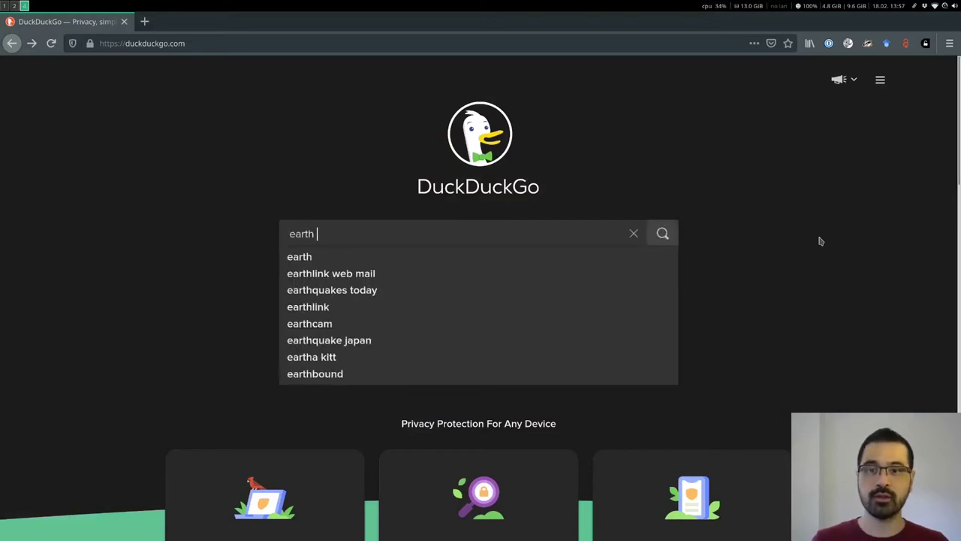
{"action": "type", "text": "explor"}
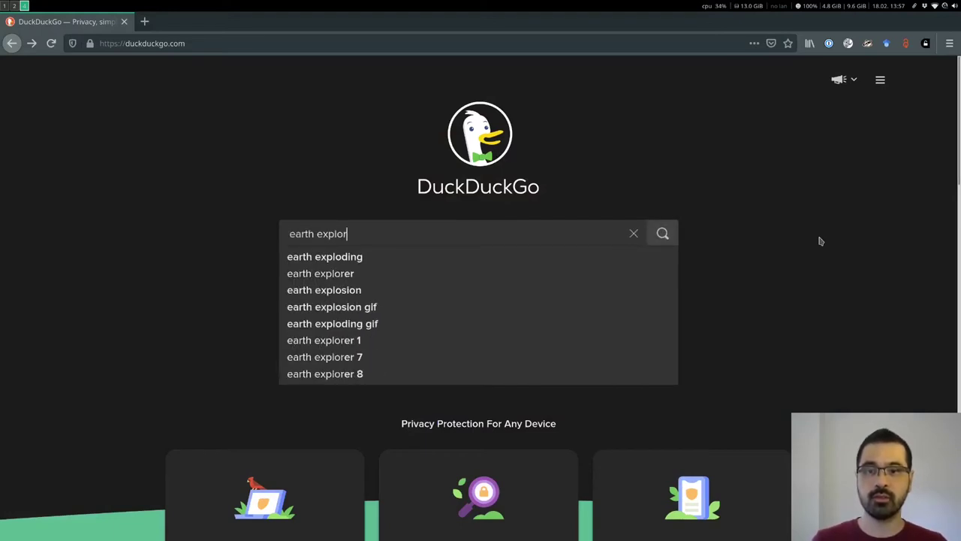
{"action": "type", "text": "er usgs"}
{"action": "key", "text": "Return"}
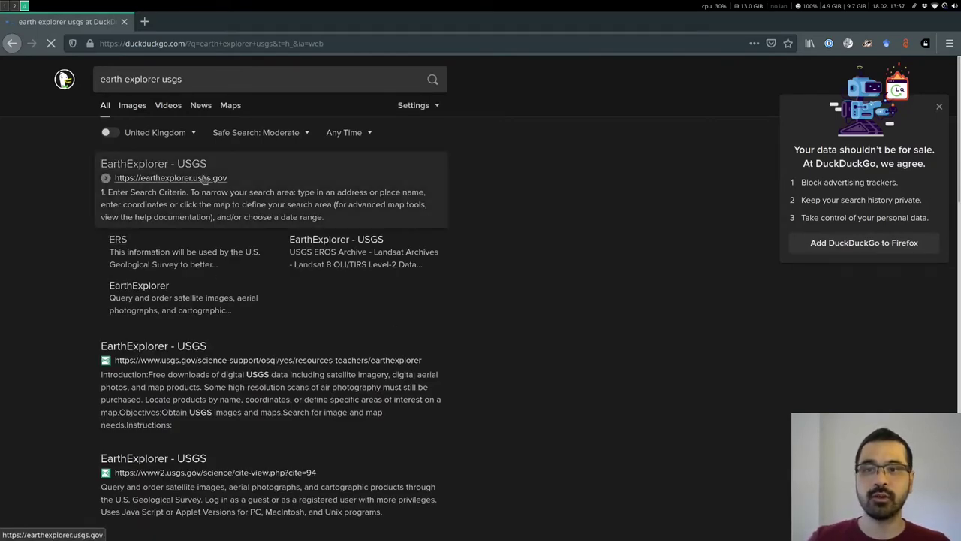
- Open earthexplorer.usgs.gov from the results and pan the map east across the Atlantic
{"action": "left_click", "coordinate": [165, 165]}
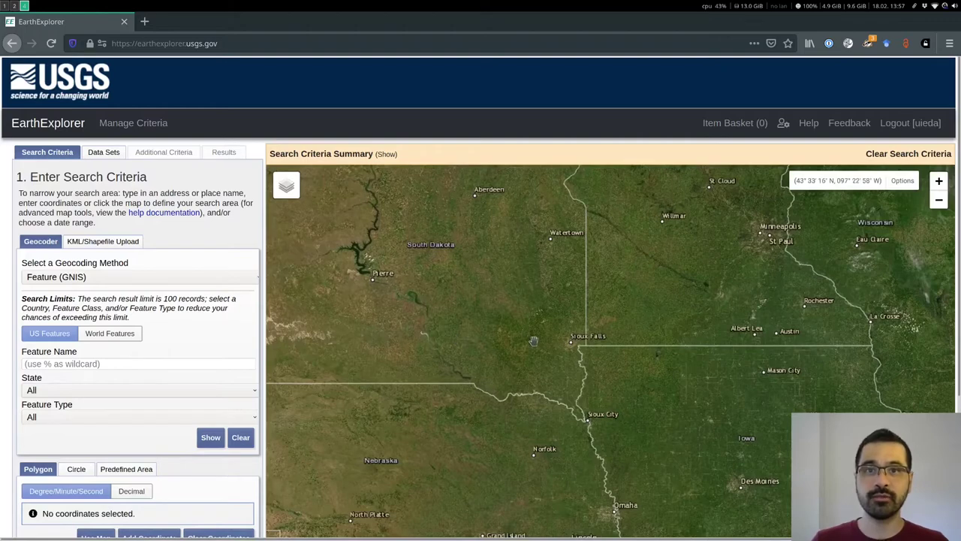
{"action": "scroll", "coordinate": [532, 336], "scroll_direction": "down", "scroll_amount": 1}
{"action": "scroll", "coordinate": [526, 325], "scroll_direction": "down", "scroll_amount": 3}
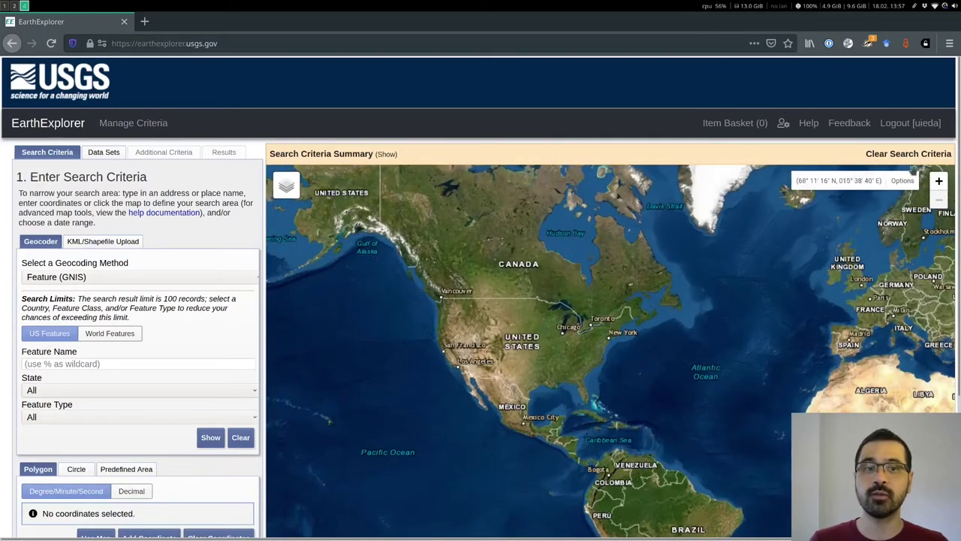
{"action": "left_click", "coordinate": [939, 182]}
{"action": "left_click", "coordinate": [939, 182]}
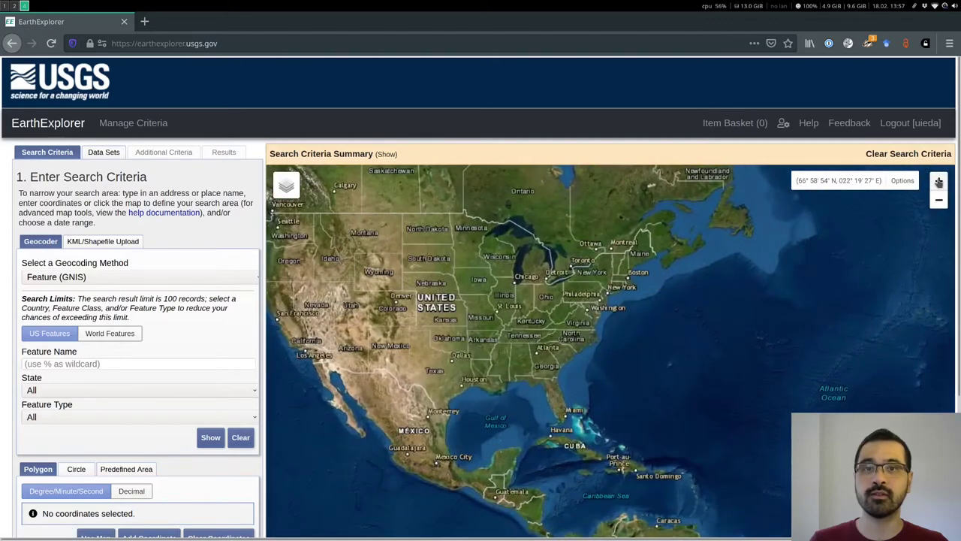
{"action": "left_click_drag", "start_coordinate": [658, 330], "coordinate": [427, 277]}
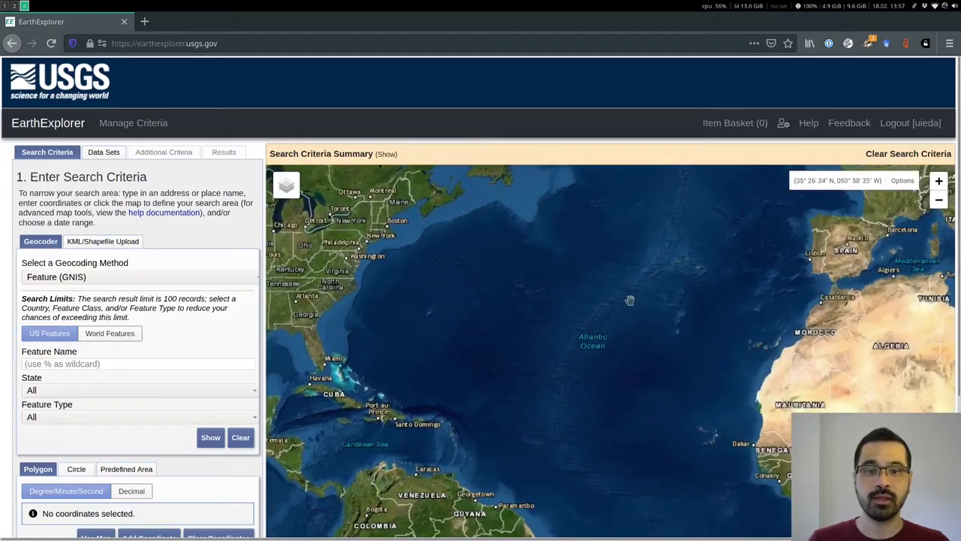
{"action": "left_click_drag", "start_coordinate": [593, 321], "coordinate": [540, 318]}
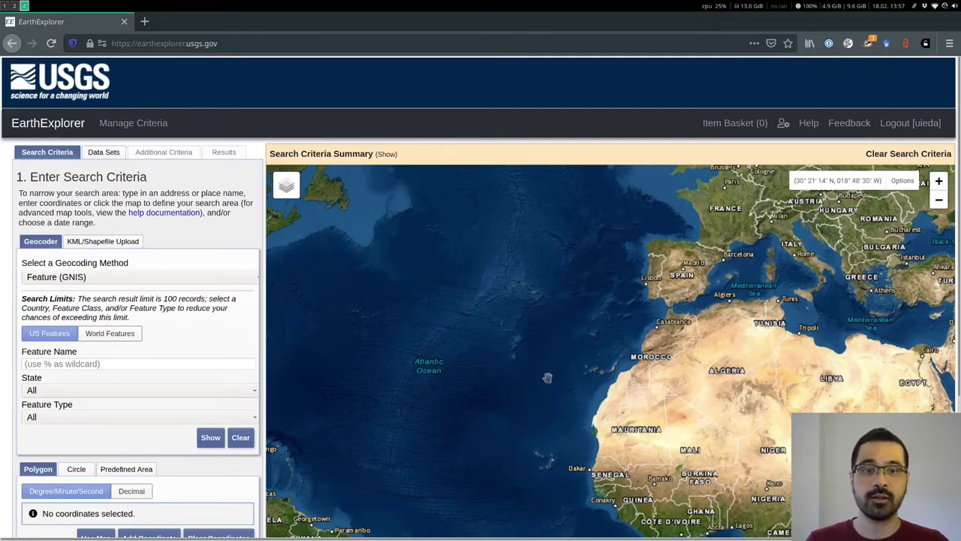
- Pan to South America and zoom into Bolivia, centring the Salar de Uyuni on the map
{"action": "left_click_drag", "start_coordinate": [446, 428], "coordinate": [721, 225]}
{"action": "left_click_drag", "start_coordinate": [536, 458], "coordinate": [535, 251]}
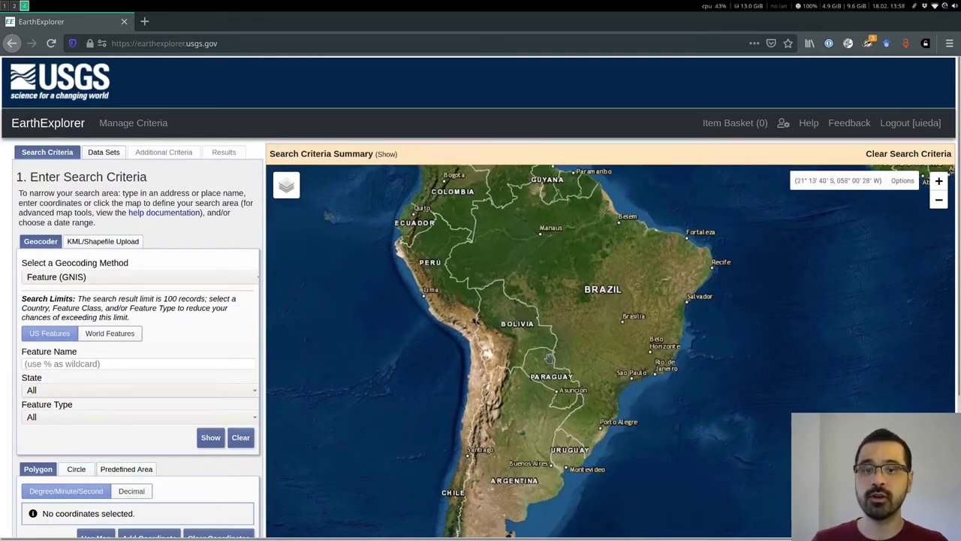
{"action": "left_click_drag", "start_coordinate": [528, 375], "coordinate": [573, 290]}
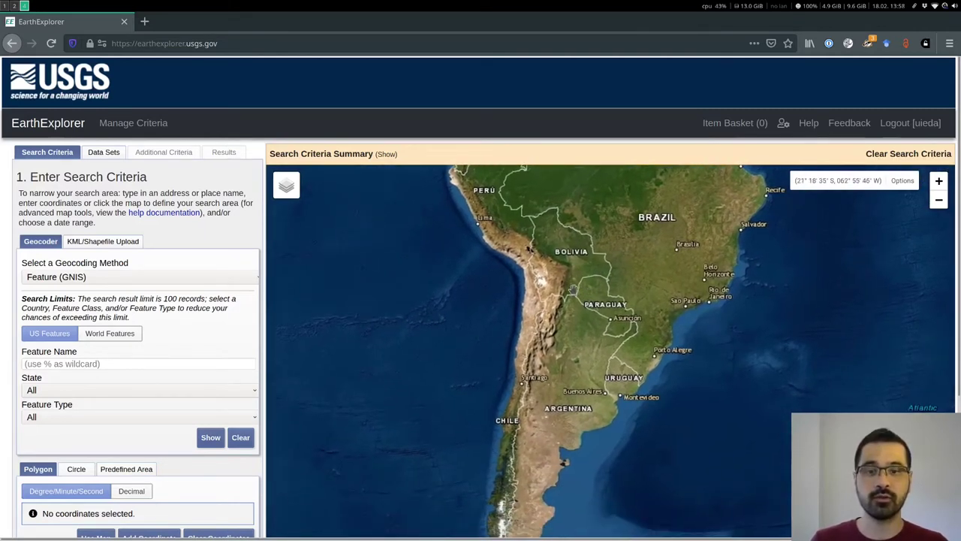
{"action": "scroll", "coordinate": [544, 270], "scroll_direction": "up", "scroll_amount": 2}
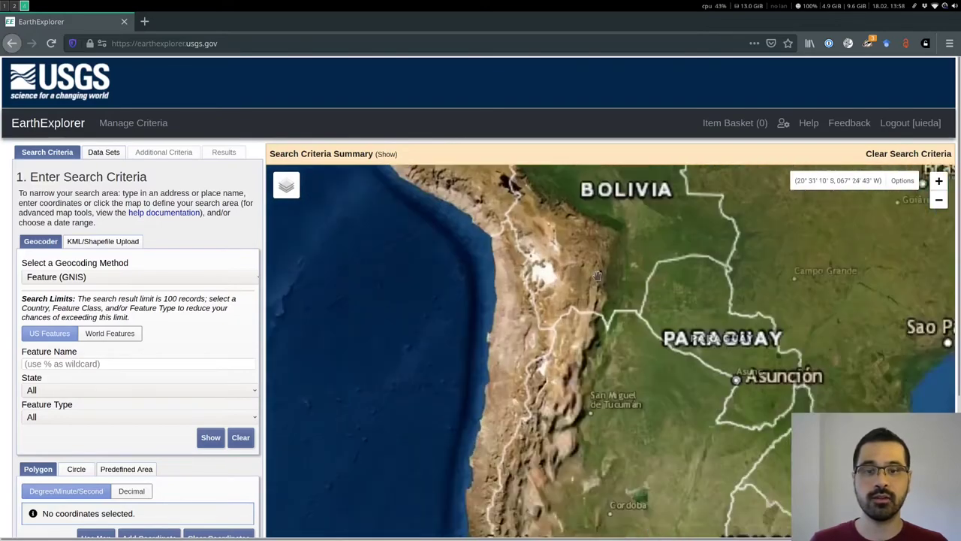
{"action": "scroll", "coordinate": [542, 261], "scroll_direction": "up", "scroll_amount": 1}
{"action": "left_click_drag", "start_coordinate": [542, 262], "coordinate": [536, 331]}
{"action": "scroll", "coordinate": [537, 331], "scroll_direction": "up", "scroll_amount": 1}
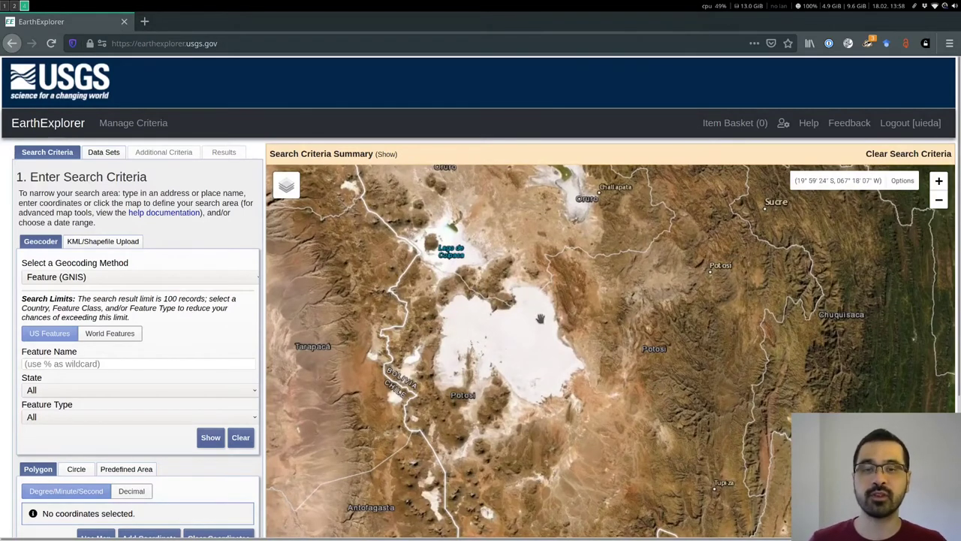
{"action": "left_click_drag", "start_coordinate": [504, 359], "coordinate": [518, 350]}
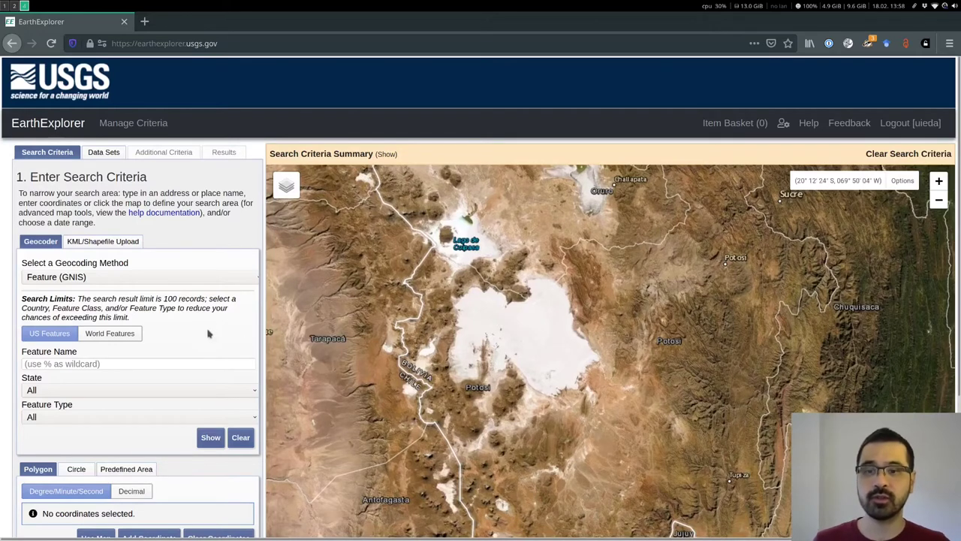
- Place polygon point 1 on the salt flat at 20°12'24" S, 067°31'39" W
{"action": "left_click", "coordinate": [532, 341]}
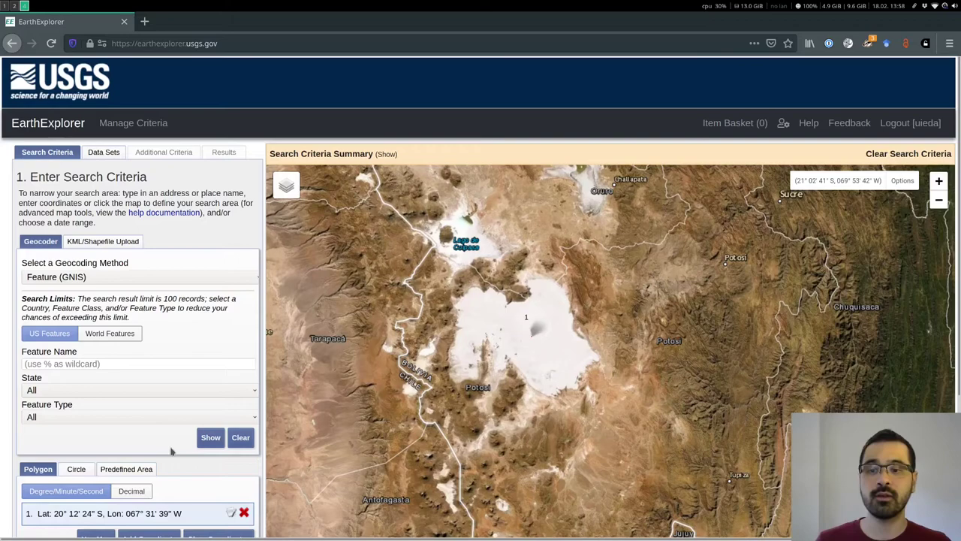
{"action": "scroll", "coordinate": [158, 444], "scroll_direction": "down", "scroll_amount": 2}
{"action": "scroll", "coordinate": [158, 444], "scroll_direction": "down", "scroll_amount": 3}
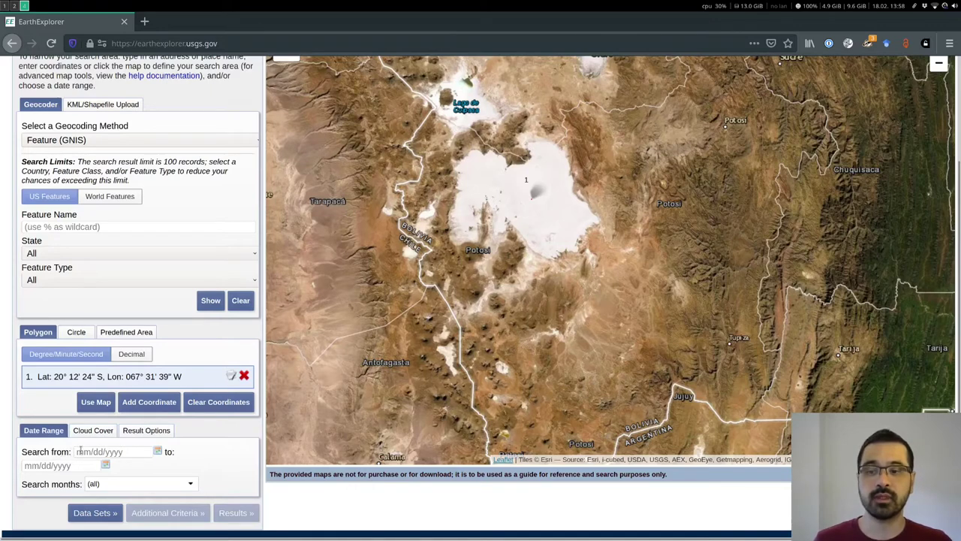
- Set the search date range from 01/01/2020 to 01/01/2021
{"action": "left_click", "coordinate": [80, 452]}
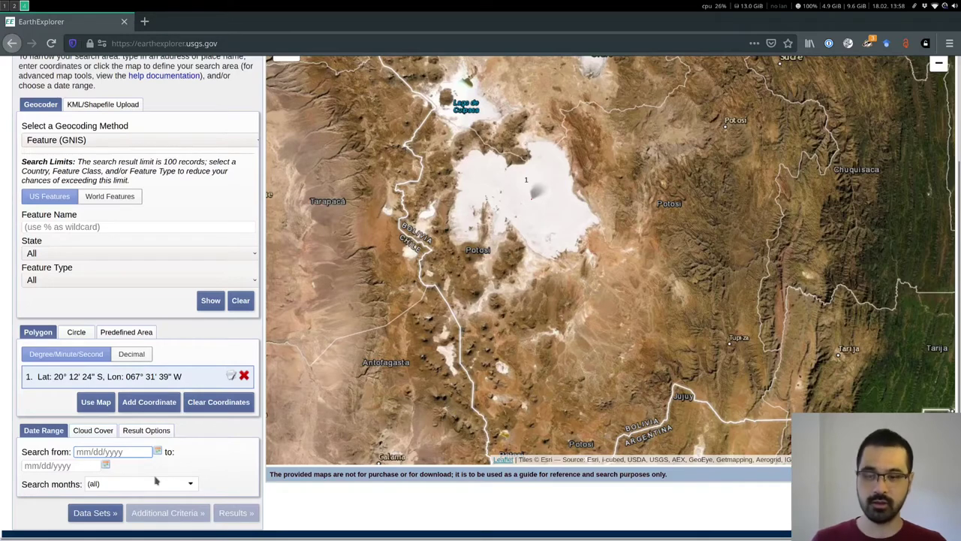
{"action": "type", "text": "01/01/2020"}
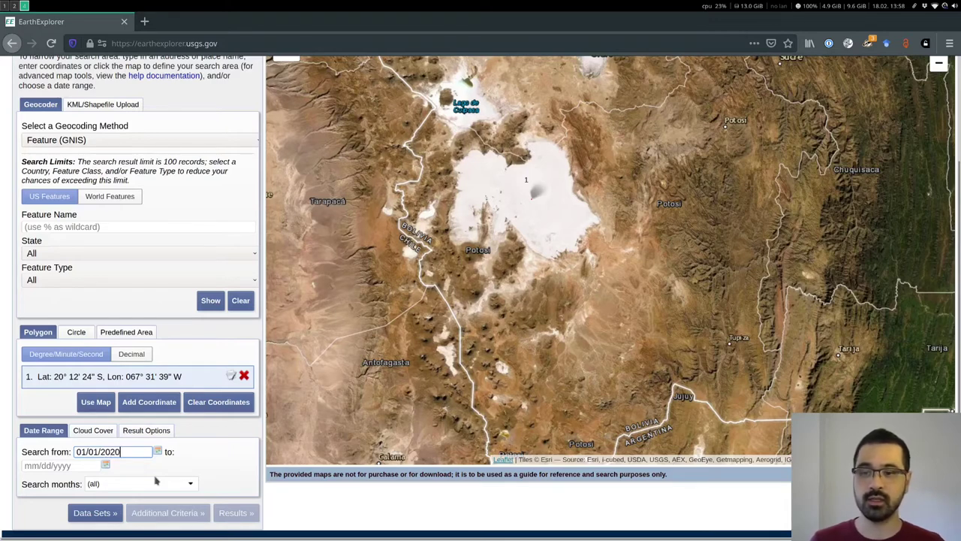
{"action": "left_click", "coordinate": [45, 466]}
{"action": "type", "text": "01/01/2021"}
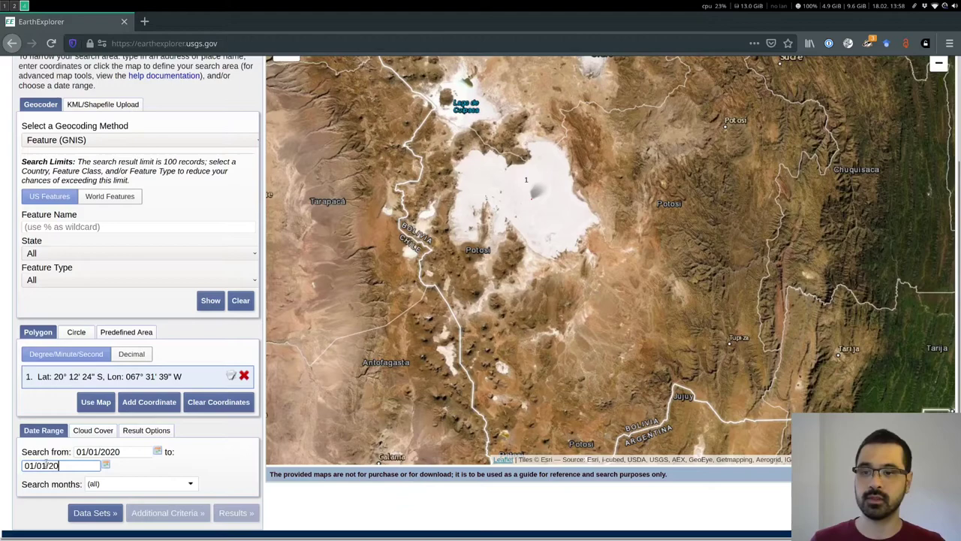
- Restrict the search months to November and December only
{"action": "left_click", "coordinate": [158, 487]}
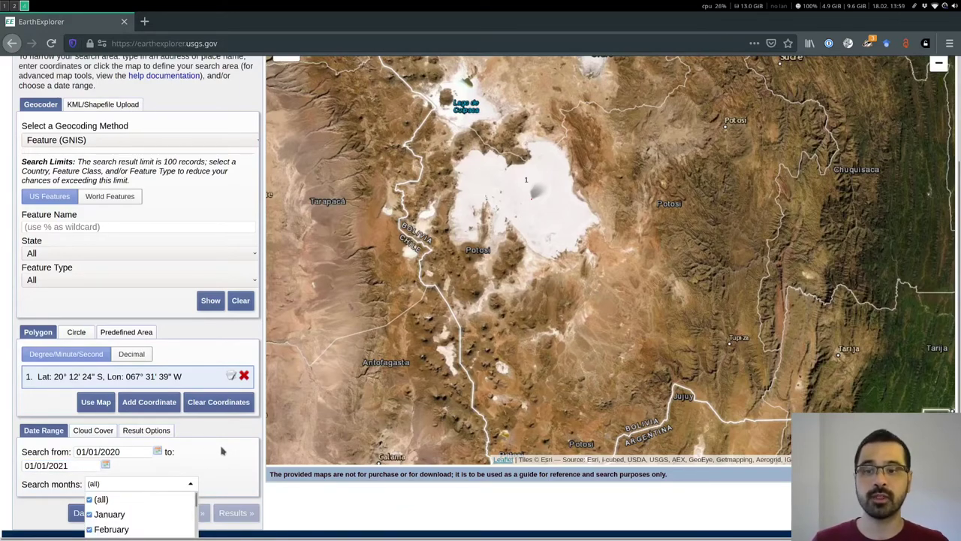
{"action": "scroll", "coordinate": [143, 476], "scroll_direction": "down", "scroll_amount": 1}
{"action": "scroll", "coordinate": [145, 476], "scroll_direction": "down", "scroll_amount": 2}
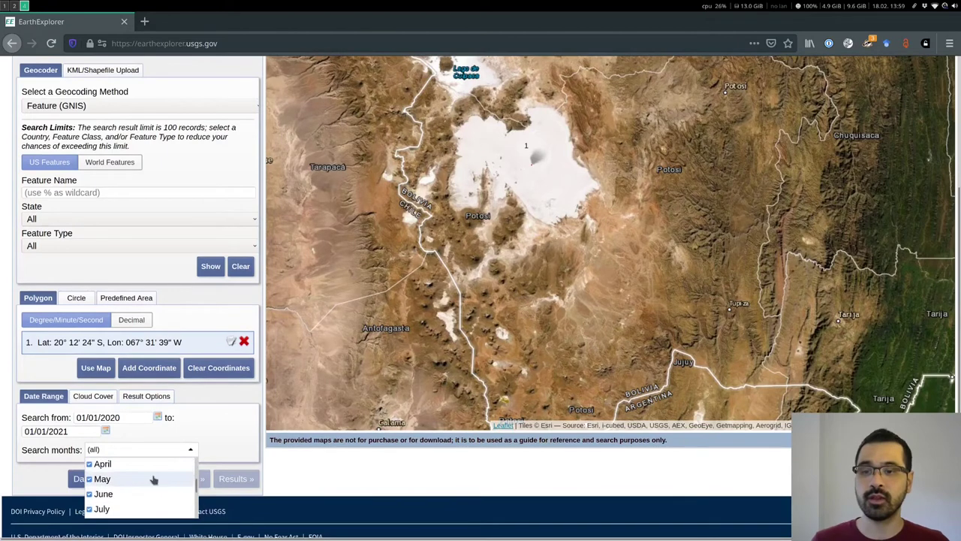
{"action": "scroll", "coordinate": [146, 479], "scroll_direction": "up", "scroll_amount": 2}
{"action": "left_click", "coordinate": [121, 467]}
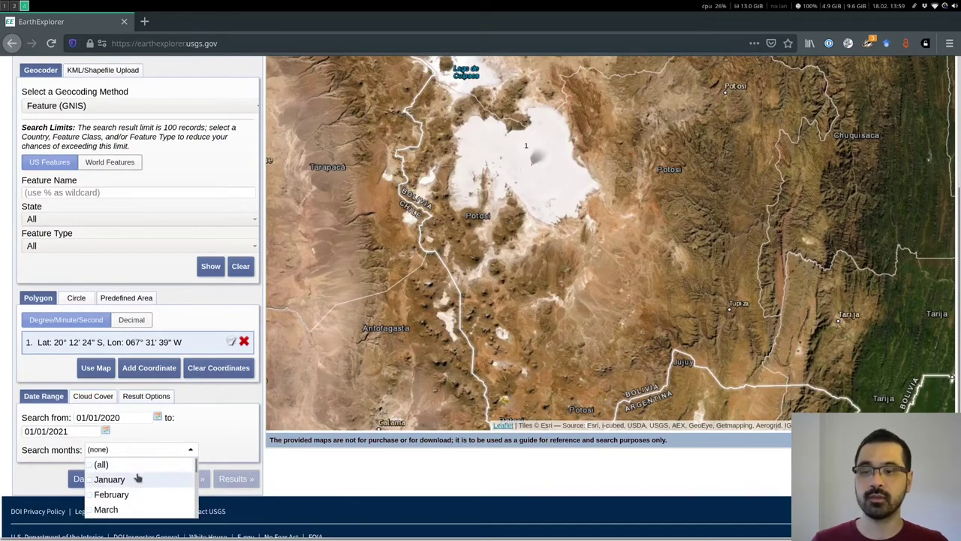
{"action": "scroll", "coordinate": [142, 479], "scroll_direction": "down", "scroll_amount": 3}
{"action": "scroll", "coordinate": [143, 488], "scroll_direction": "down", "scroll_amount": 2}
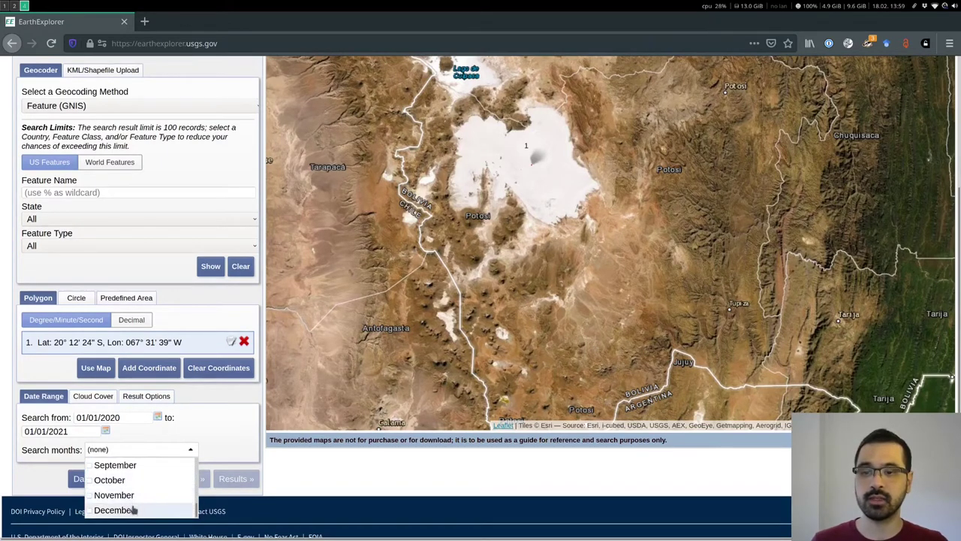
{"action": "left_click", "coordinate": [132, 509]}
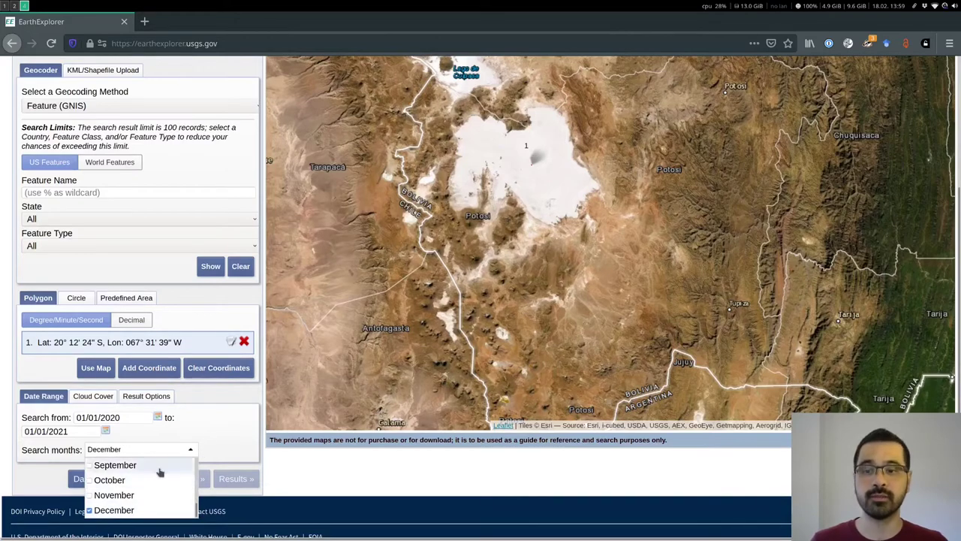
{"action": "left_click", "coordinate": [129, 495]}
{"action": "left_click", "coordinate": [214, 433]}
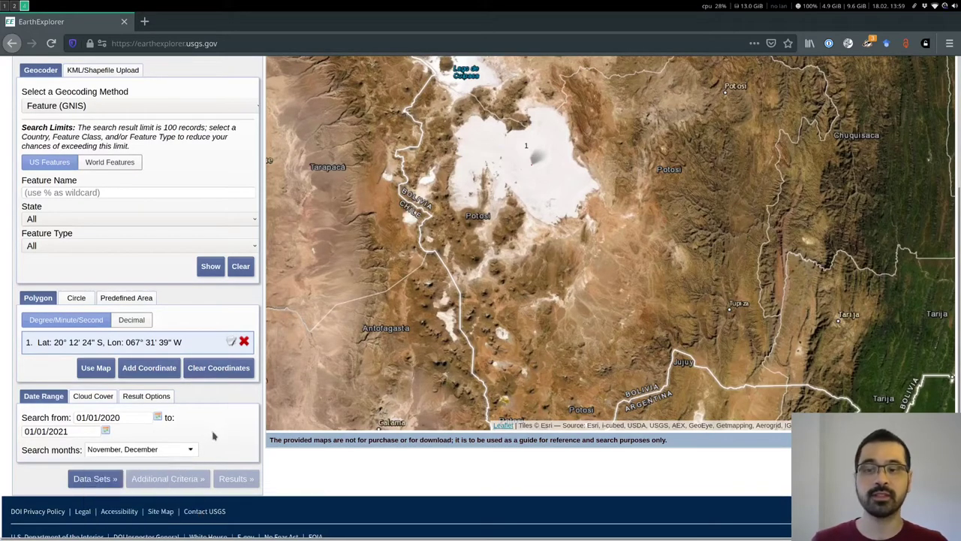
- Limit the cloud cover range to 0%–30%
{"action": "left_click", "coordinate": [97, 399]}
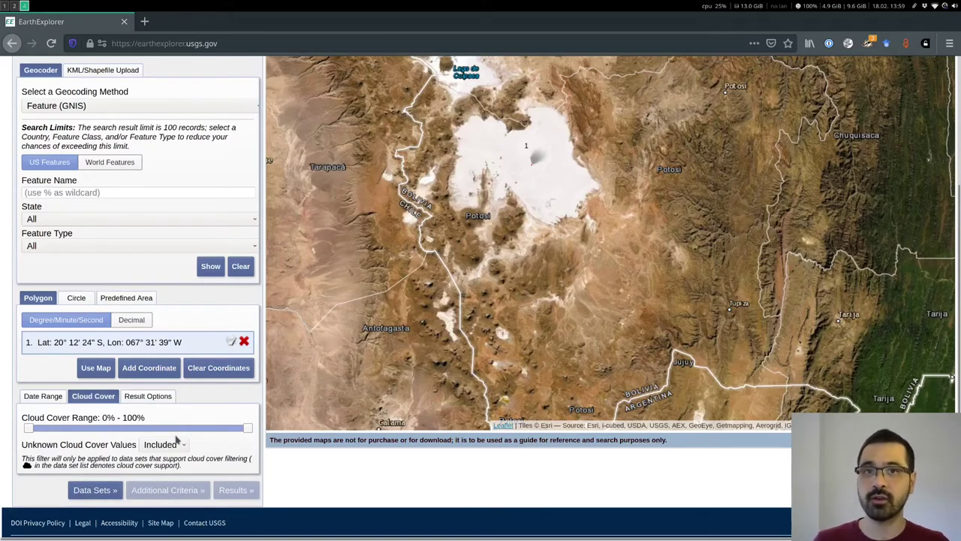
{"action": "left_click_drag", "start_coordinate": [250, 429], "coordinate": [95, 434]}
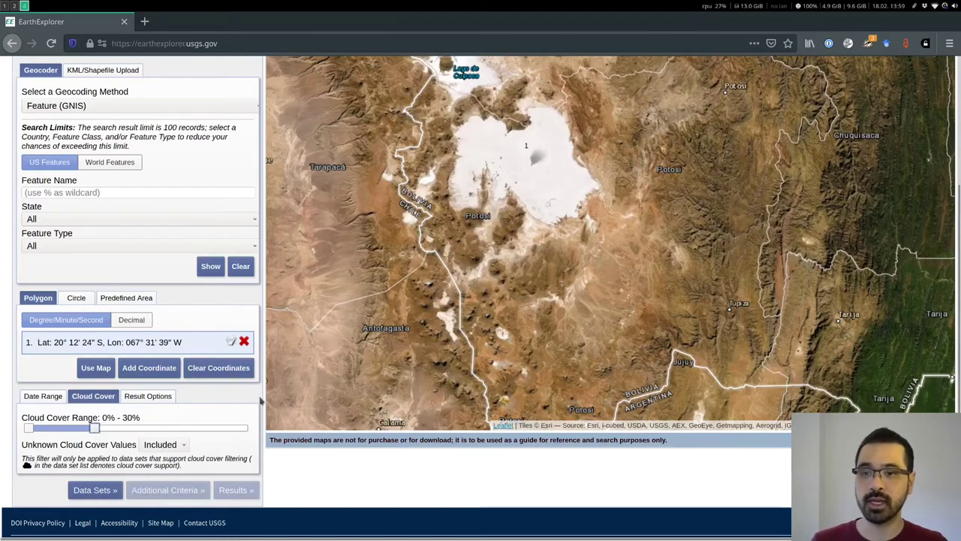
{"action": "scroll", "coordinate": [221, 157], "scroll_direction": "up", "scroll_amount": 3}
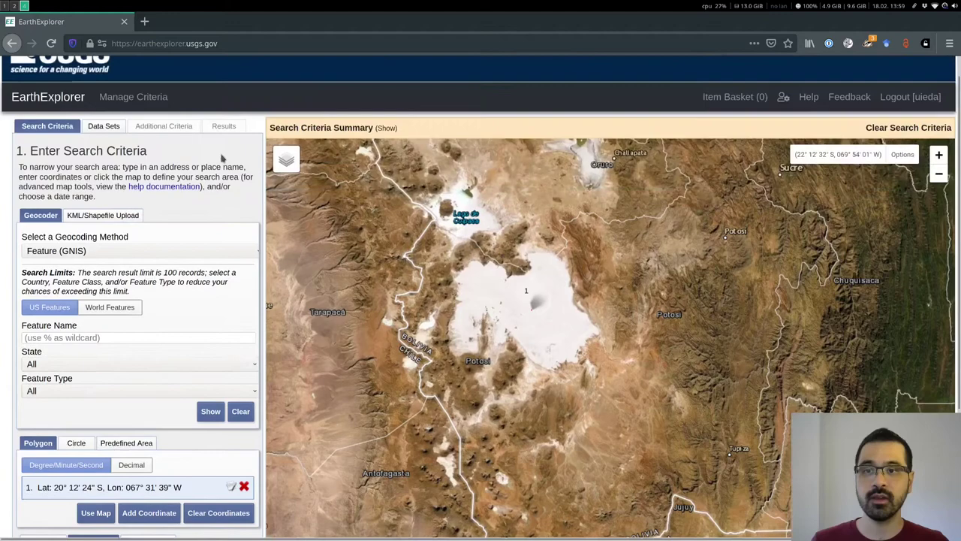
- Tick Landsat 8 OLI/TIRS C2 L2 under Landsat > Landsat Collection 2 Level-2
{"action": "left_click", "coordinate": [105, 153]}
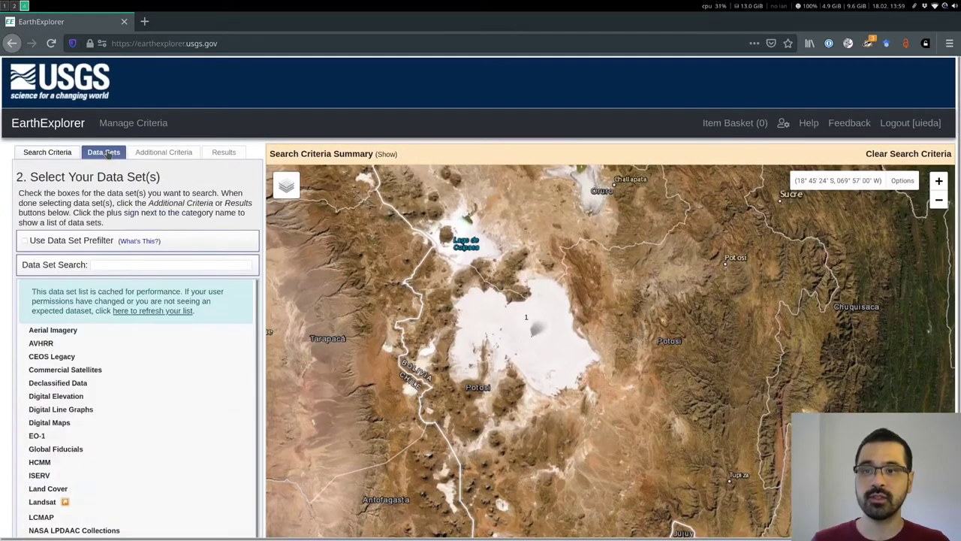
{"action": "scroll", "coordinate": [93, 433], "scroll_direction": "down", "scroll_amount": 1}
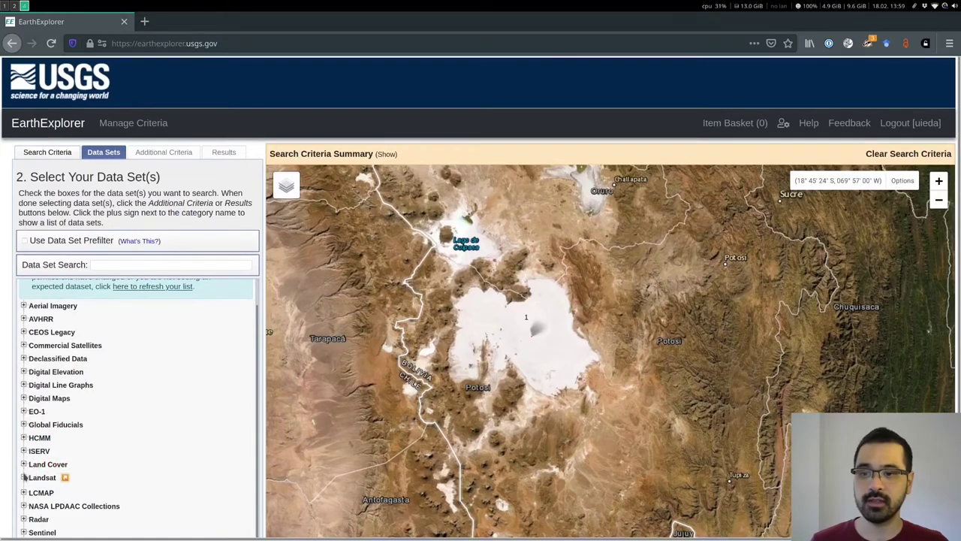
{"action": "left_click", "coordinate": [23, 478]}
{"action": "scroll", "coordinate": [157, 434], "scroll_direction": "down", "scroll_amount": 2}
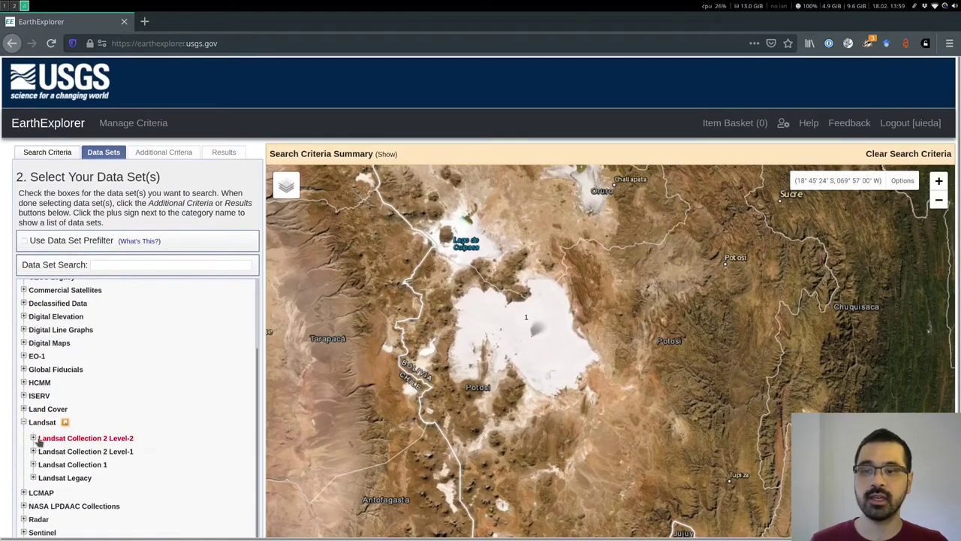
{"action": "left_click", "coordinate": [33, 439]}
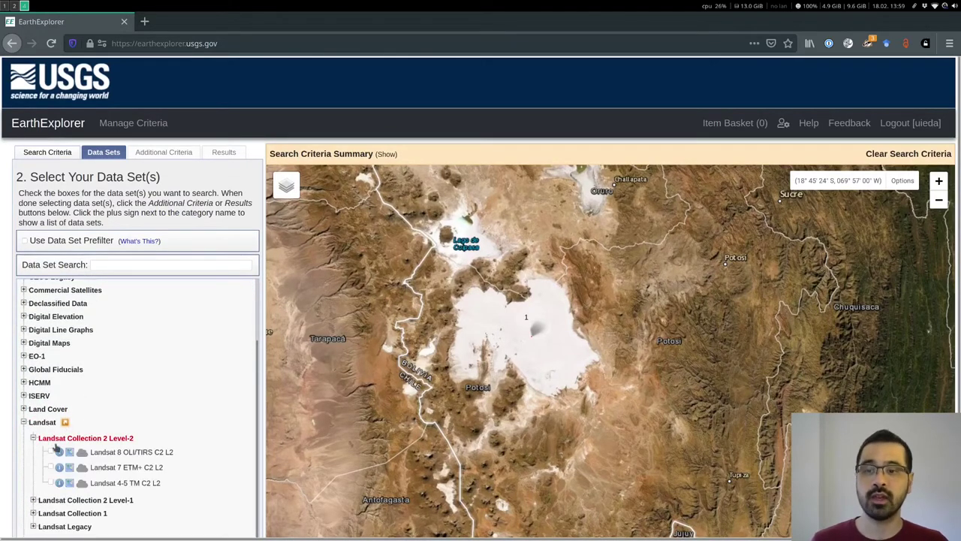
{"action": "left_click", "coordinate": [51, 451]}
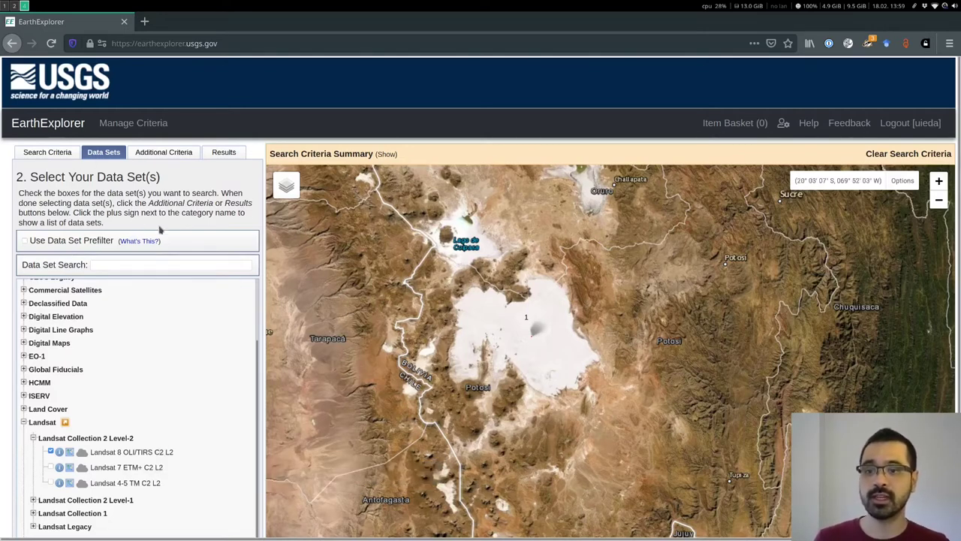
- Run the search for path 233/row 074 and overlay the 2020/12/11 scene's footprint
{"action": "left_click", "coordinate": [224, 153]}
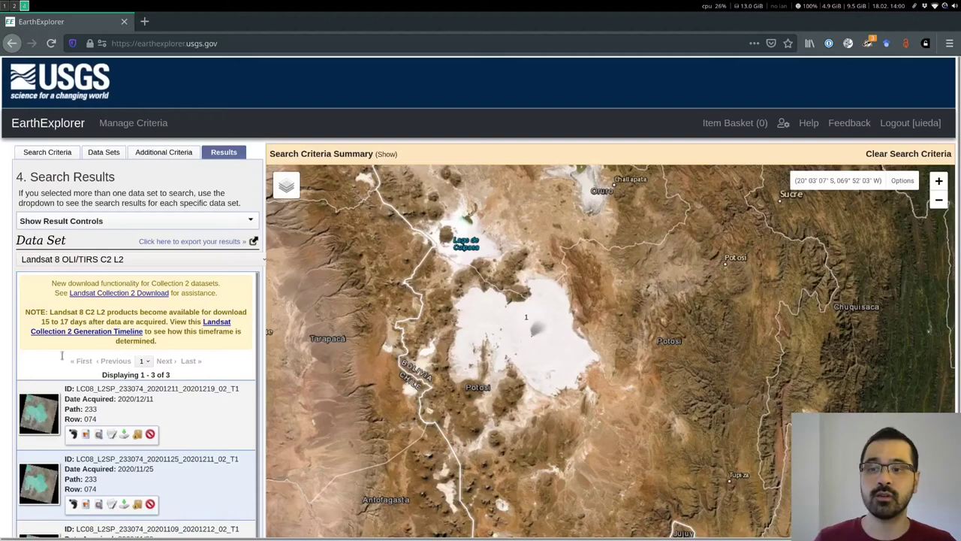
{"action": "scroll", "coordinate": [180, 400], "scroll_direction": "down", "scroll_amount": 1}
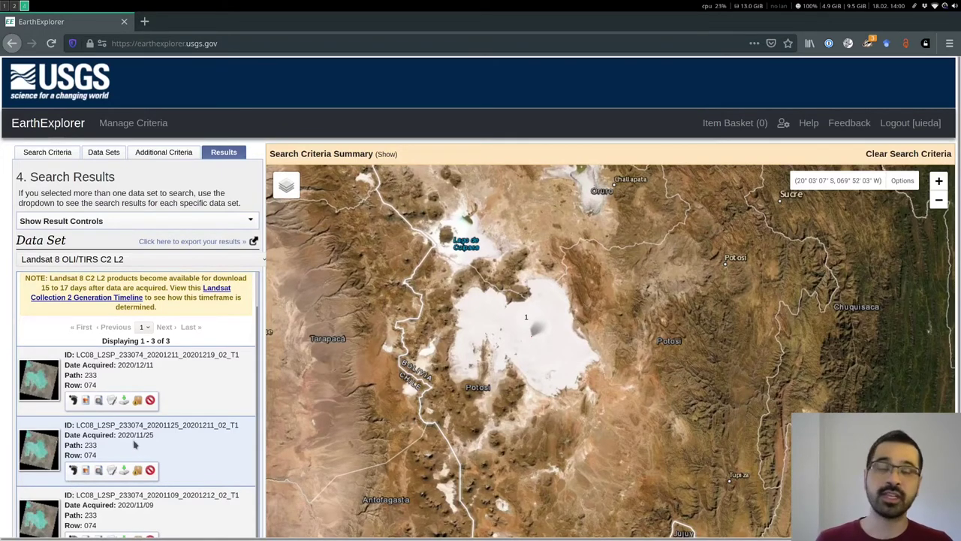
{"action": "scroll", "coordinate": [135, 445], "scroll_direction": "down", "scroll_amount": 1}
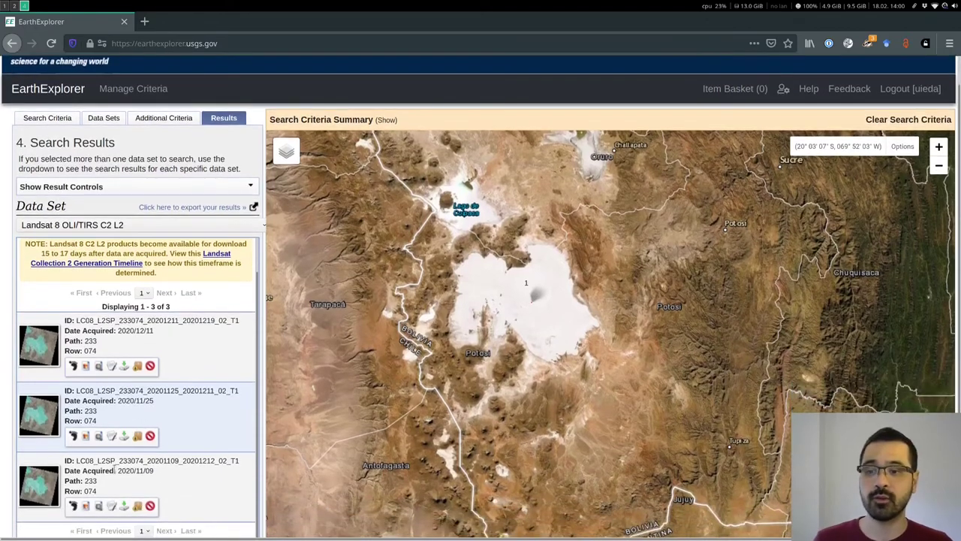
{"action": "scroll", "coordinate": [135, 376], "scroll_direction": "down", "scroll_amount": 1}
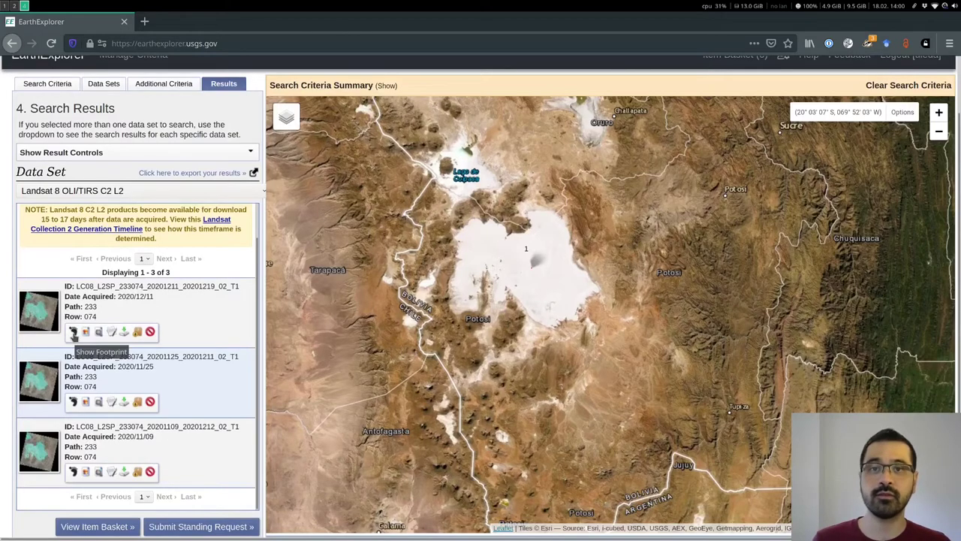
{"action": "left_click", "coordinate": [73, 332]}
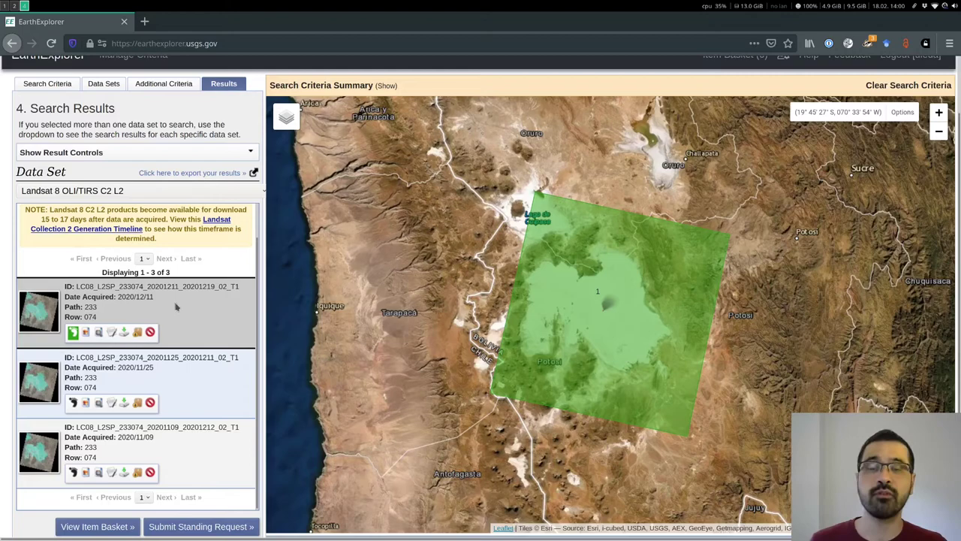
- View the 2020/12/11 scene's metadata and full-size browse image, then open its Download Options
{"action": "left_click", "coordinate": [47, 312]}
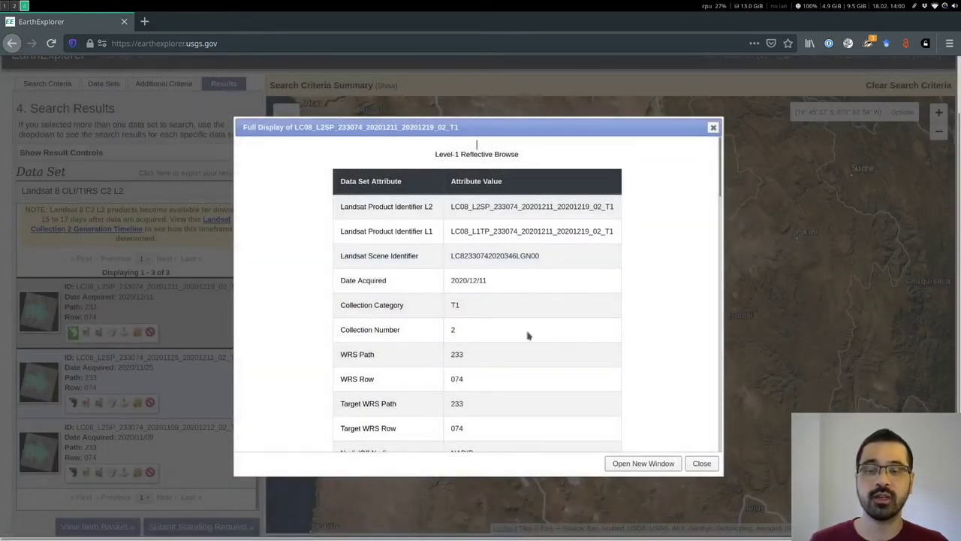
{"action": "left_click", "coordinate": [485, 233]}
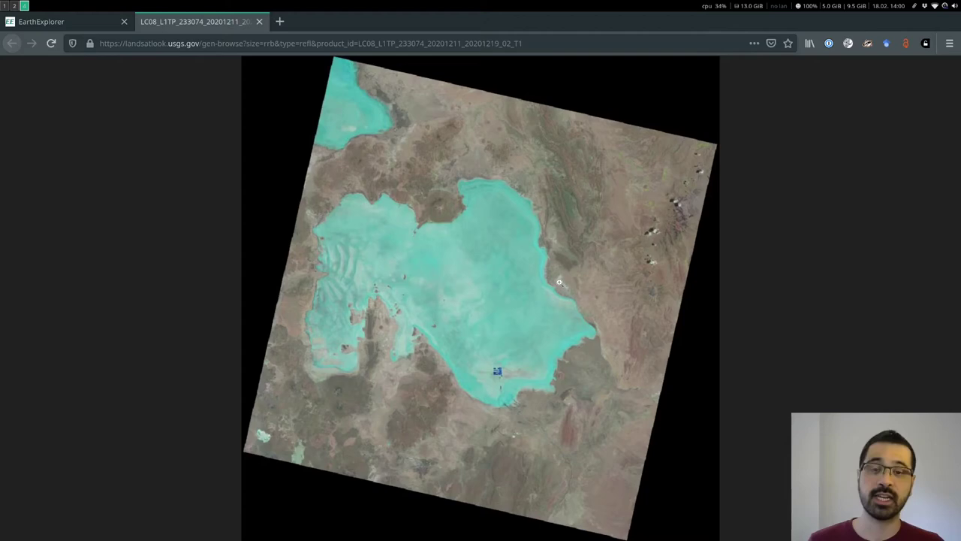
{"action": "left_click", "coordinate": [67, 25]}
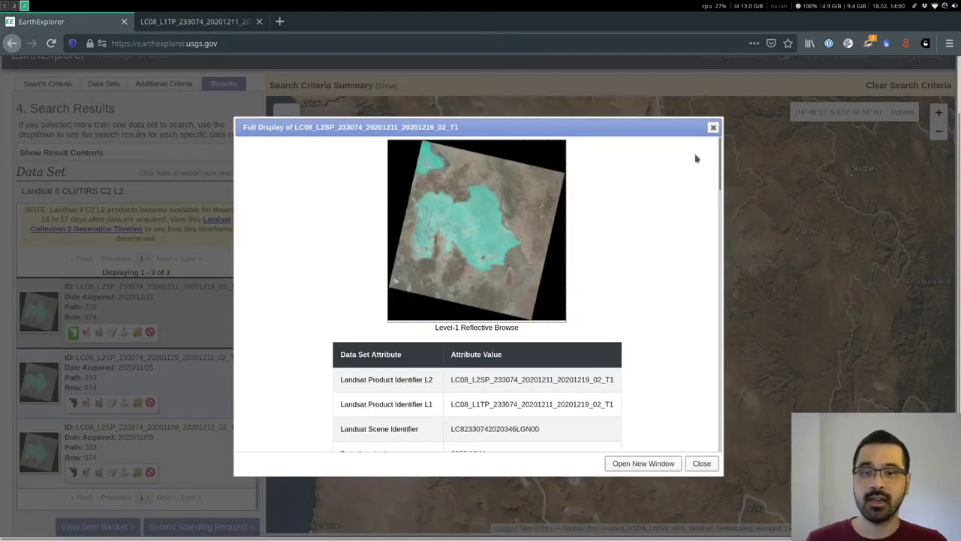
{"action": "left_click", "coordinate": [714, 129]}
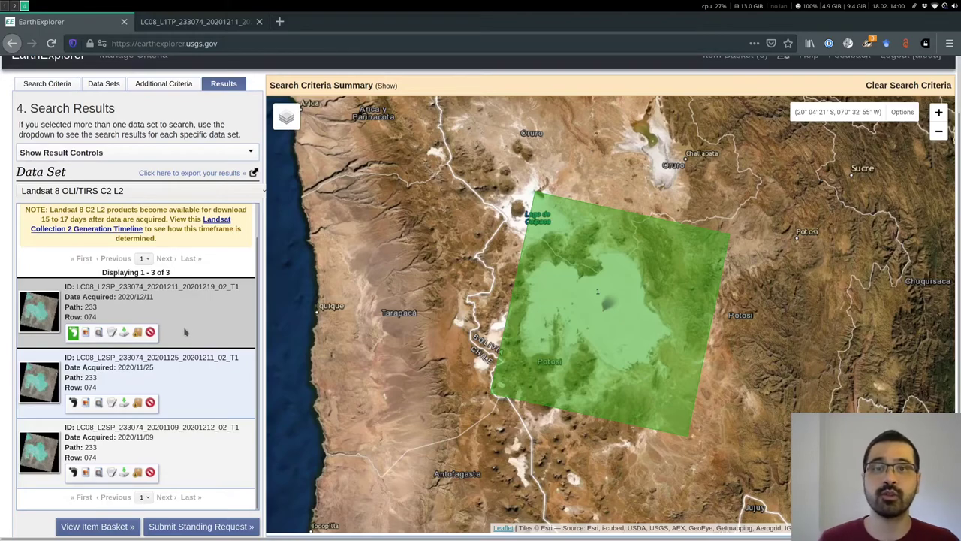
{"action": "left_click", "coordinate": [124, 333]}
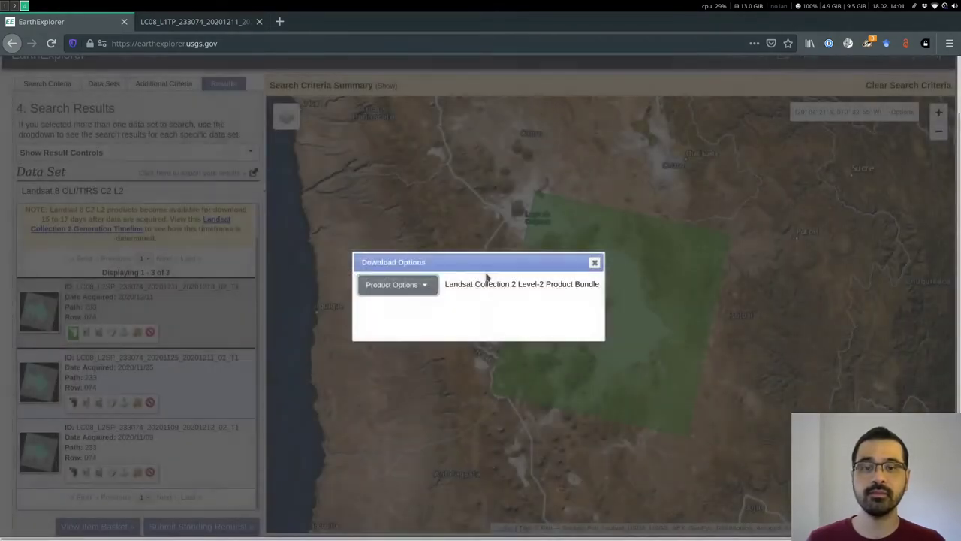
- List the scene's individual Level-2 files under Product Options, beside the 867.05 MiB bundle
{"action": "left_click", "coordinate": [406, 286]}
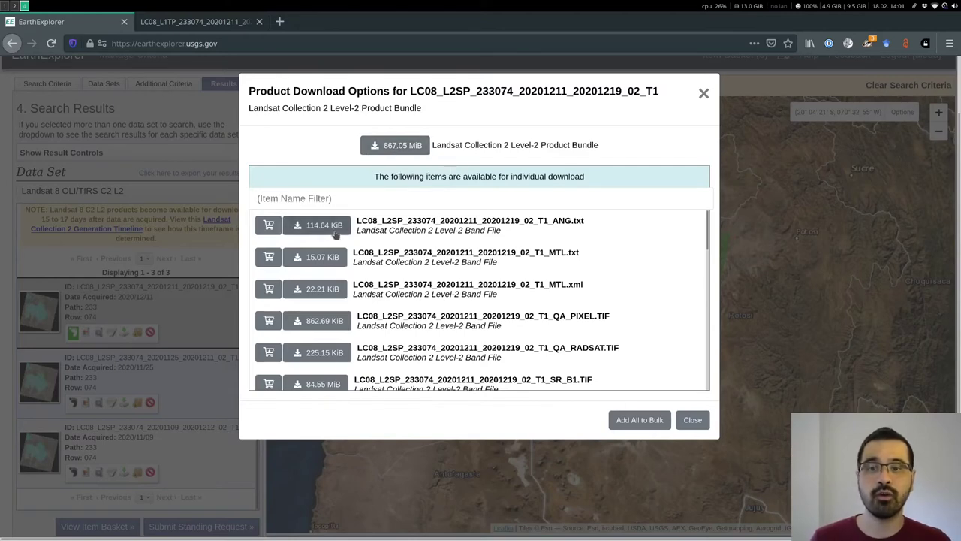
{"action": "scroll", "coordinate": [353, 283], "scroll_direction": "down", "scroll_amount": 3}
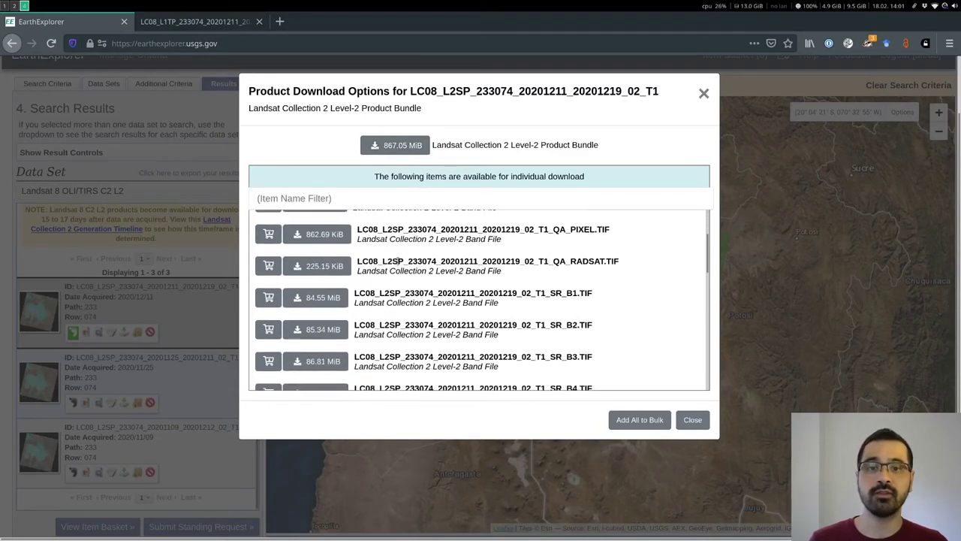
{"action": "scroll", "coordinate": [590, 223], "scroll_direction": "up", "scroll_amount": 3}
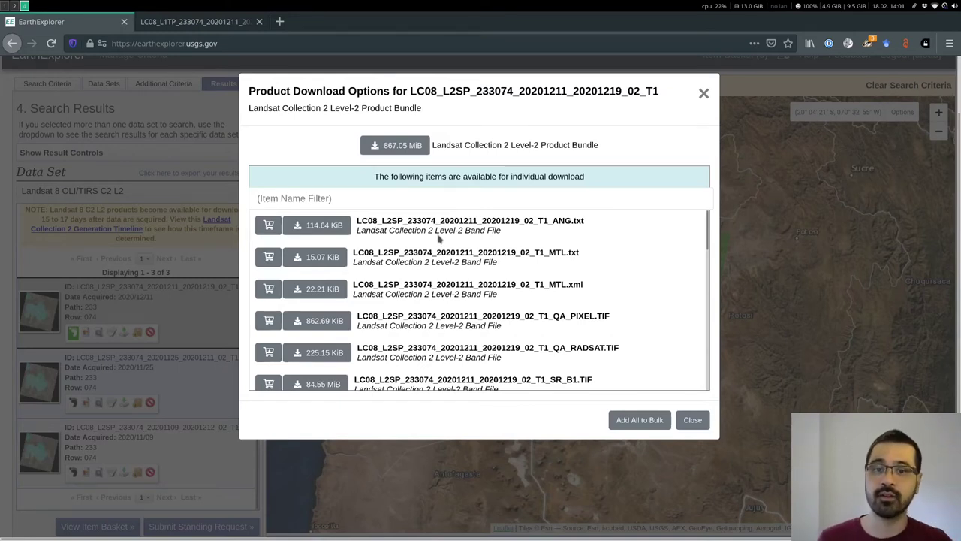
{"action": "scroll", "coordinate": [550, 295], "scroll_direction": "down", "scroll_amount": 3}
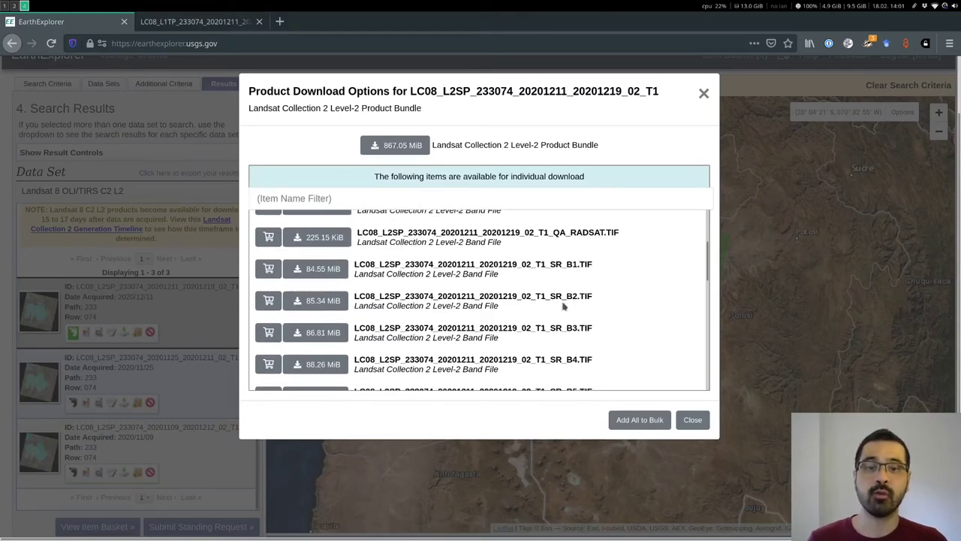
- Highlight the SR_B2, SR_B3 and SR_B4 band file names in the list
{"action": "left_click_drag", "start_coordinate": [552, 296], "coordinate": [598, 300]}
{"action": "key", "text": "shift+Home"}
{"action": "left_click", "coordinate": [567, 328]}
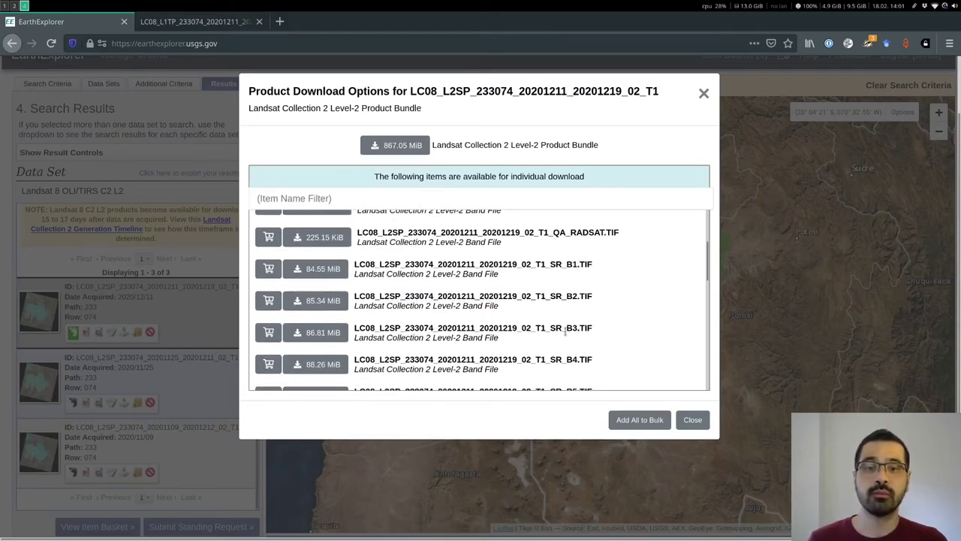
{"action": "key", "text": "shift+Home"}
{"action": "left_click", "coordinate": [567, 359]}
{"action": "key", "text": "shift+Home"}
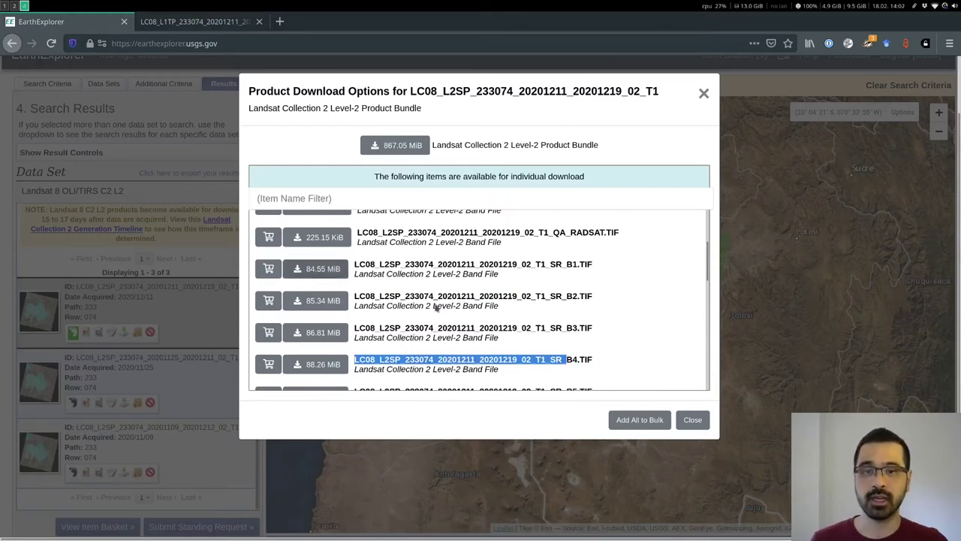
- Download the 84.55 MiB SR_B1.TIF, point out the MTL.txt file, and close the file list
{"action": "left_click", "coordinate": [325, 269]}
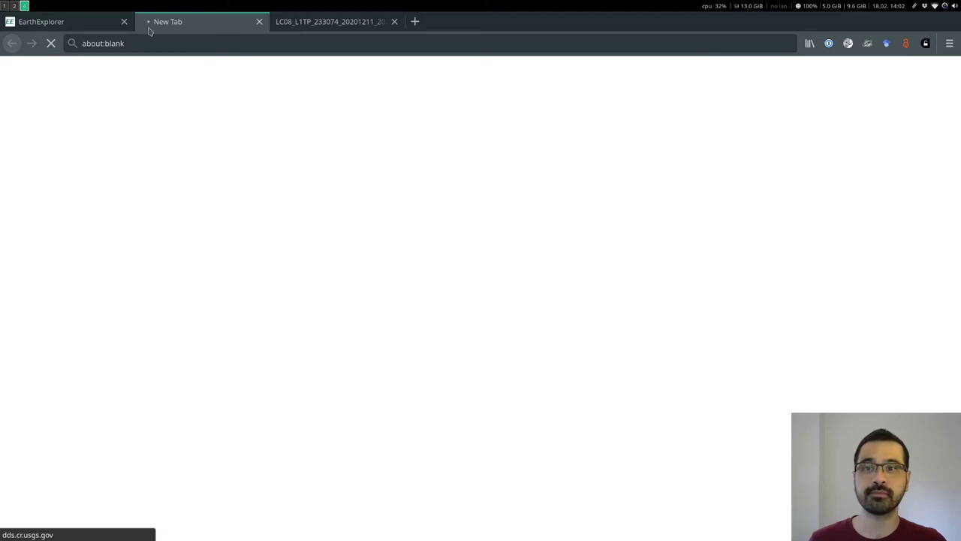
{"action": "left_click", "coordinate": [86, 25]}
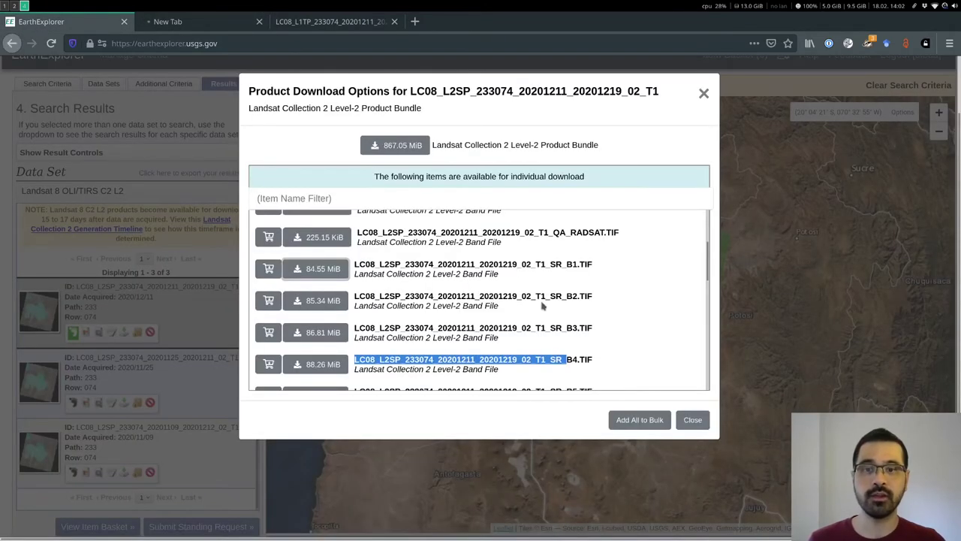
{"action": "scroll", "coordinate": [530, 315], "scroll_direction": "up", "scroll_amount": 1}
{"action": "scroll", "coordinate": [530, 315], "scroll_direction": "up", "scroll_amount": 3}
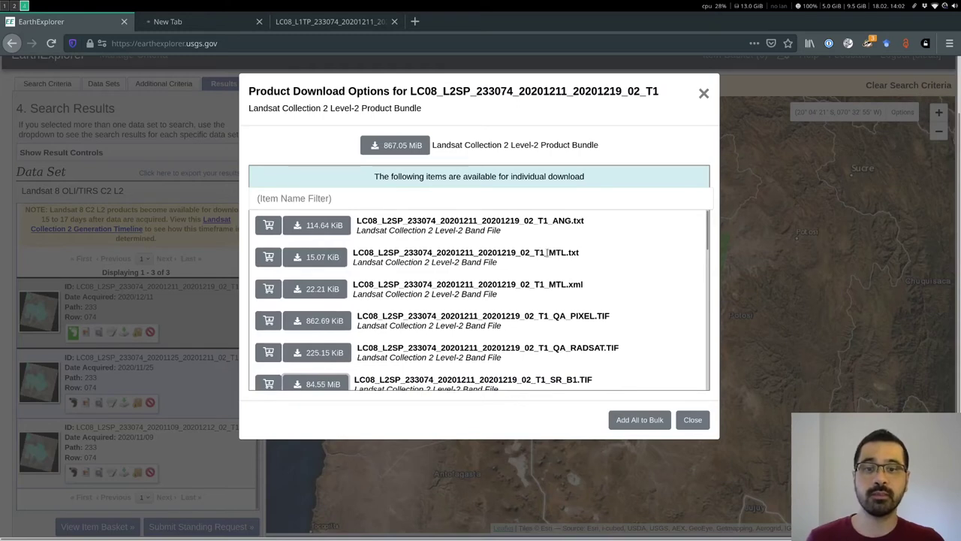
{"action": "left_click_drag", "start_coordinate": [546, 253], "coordinate": [578, 253]}
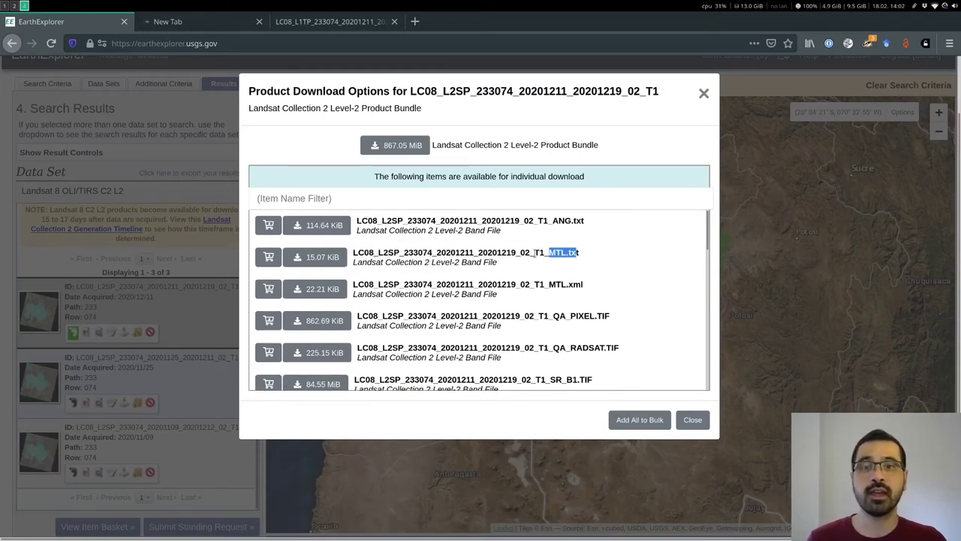
{"action": "left_click_drag", "start_coordinate": [518, 253], "coordinate": [512, 253]}
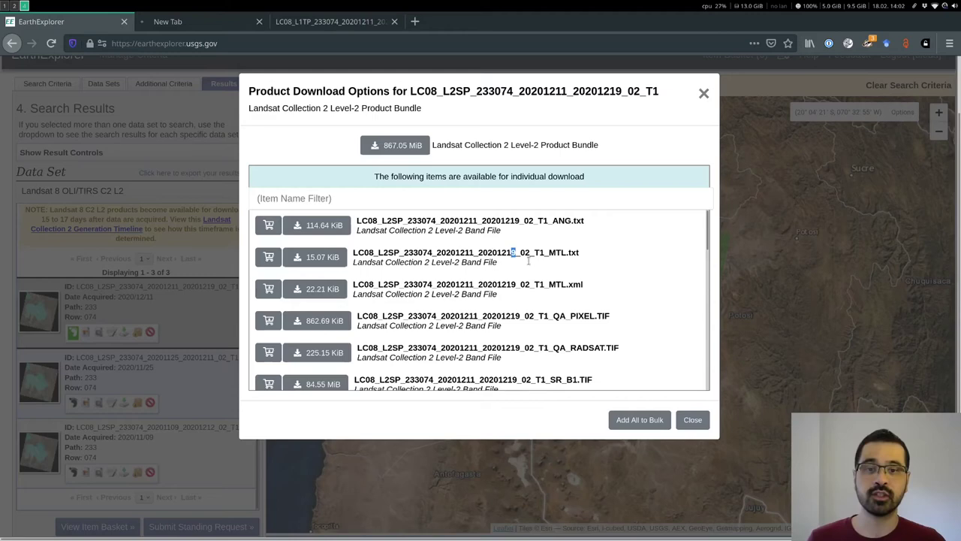
{"action": "left_click", "coordinate": [704, 93]}
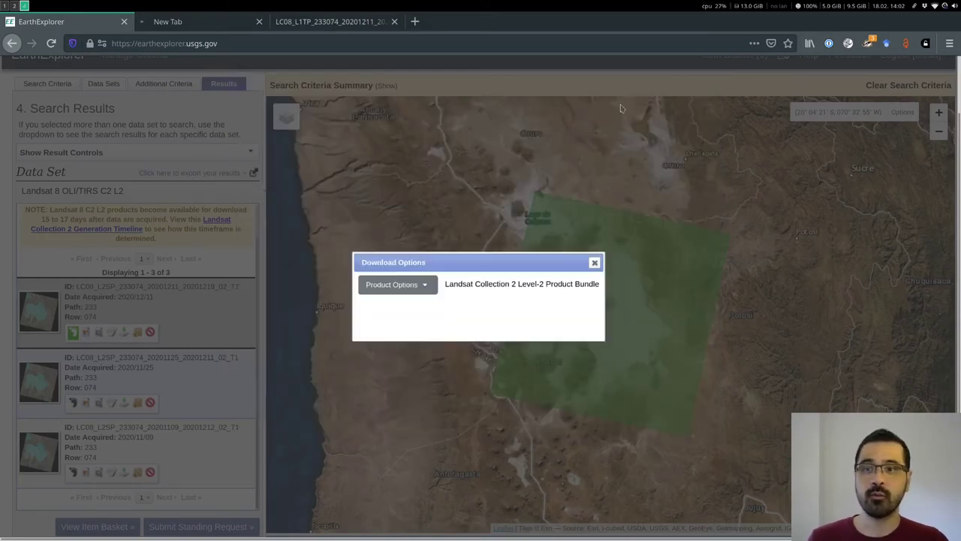
{"action": "left_click", "coordinate": [594, 262]}
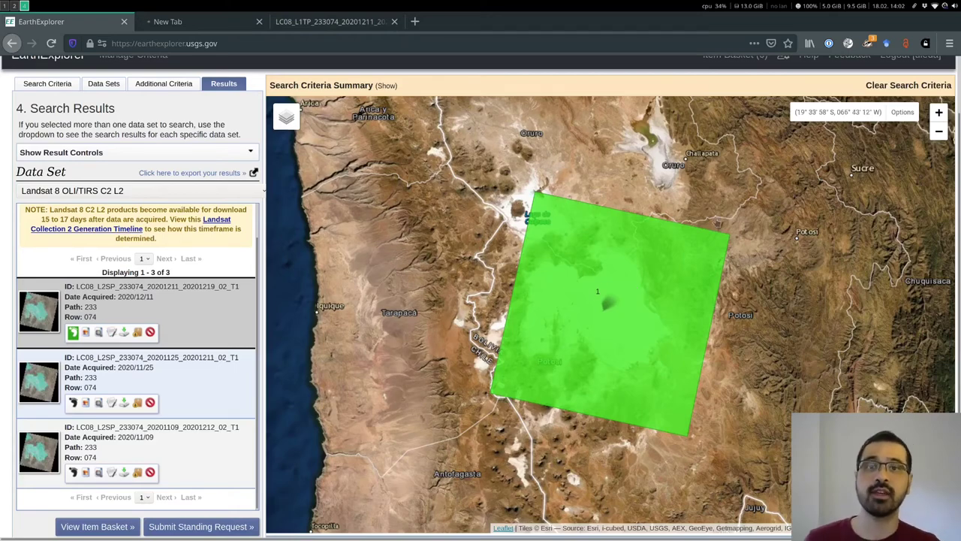
{"action": "double_click", "coordinate": [66, 307]}
{"action": "double_click", "coordinate": [67, 317]}
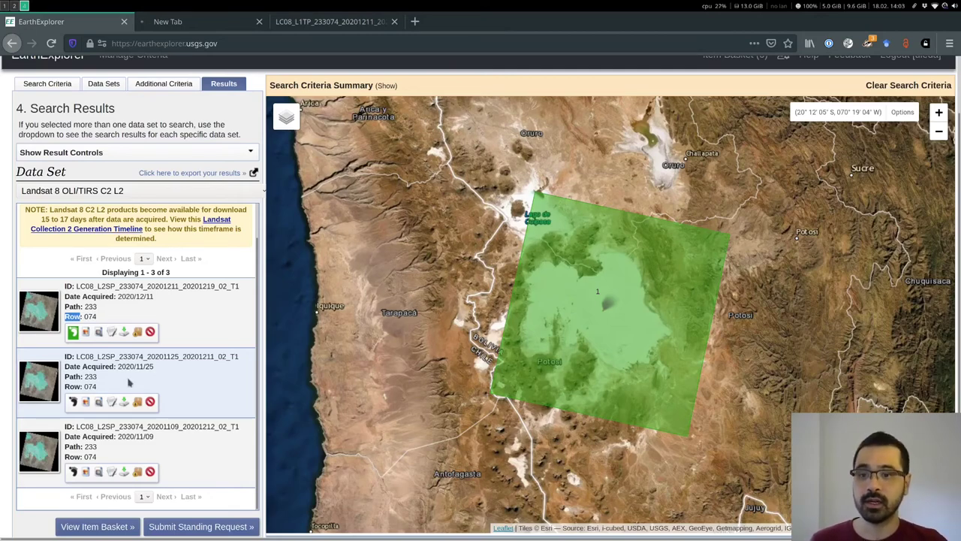
{"action": "scroll", "coordinate": [129, 383], "scroll_direction": "down", "scroll_amount": 2}
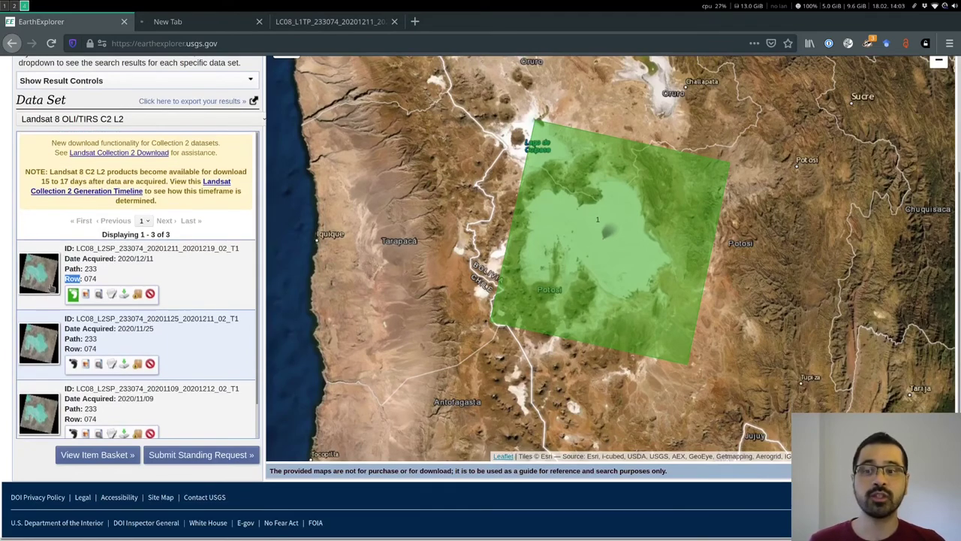
{"action": "scroll", "coordinate": [208, 125], "scroll_direction": "up", "scroll_amount": 3}
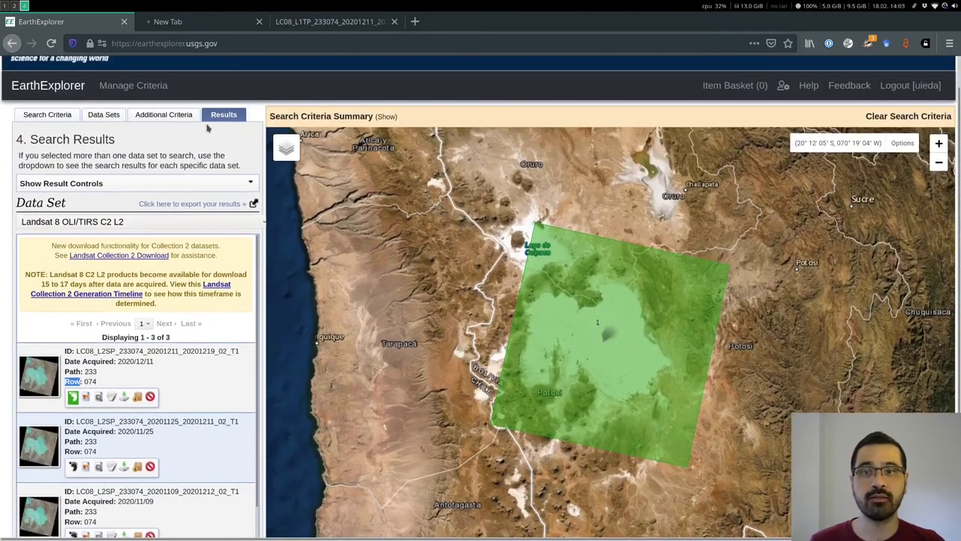
- Cancel the pending band 1 download and switch the geocoding method to Path/Row
{"action": "left_click", "coordinate": [69, 119]}
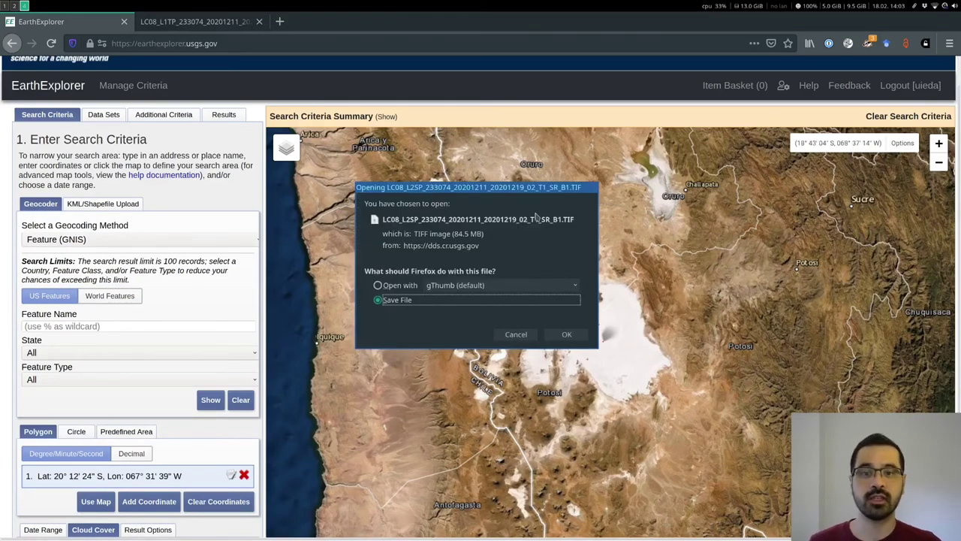
{"action": "left_click", "coordinate": [517, 336]}
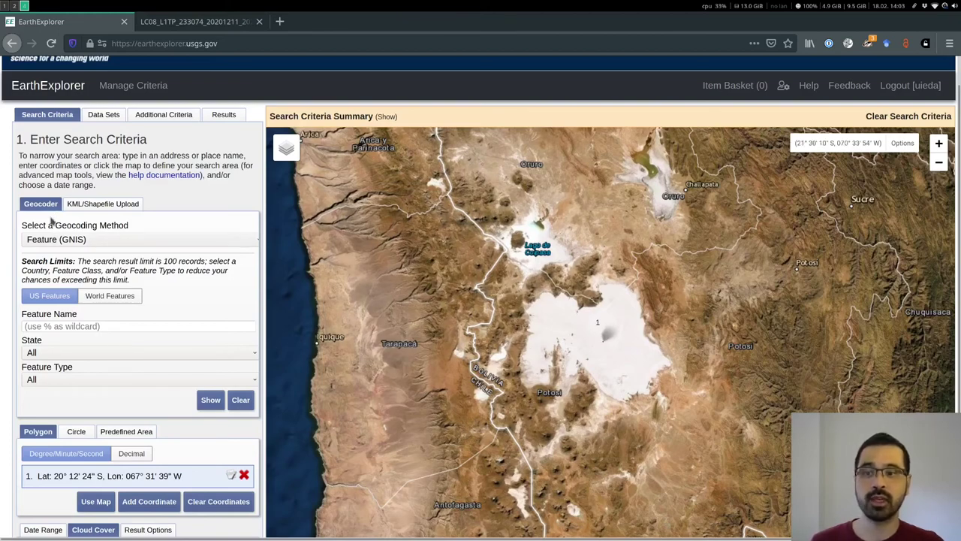
{"action": "left_click", "coordinate": [74, 242]}
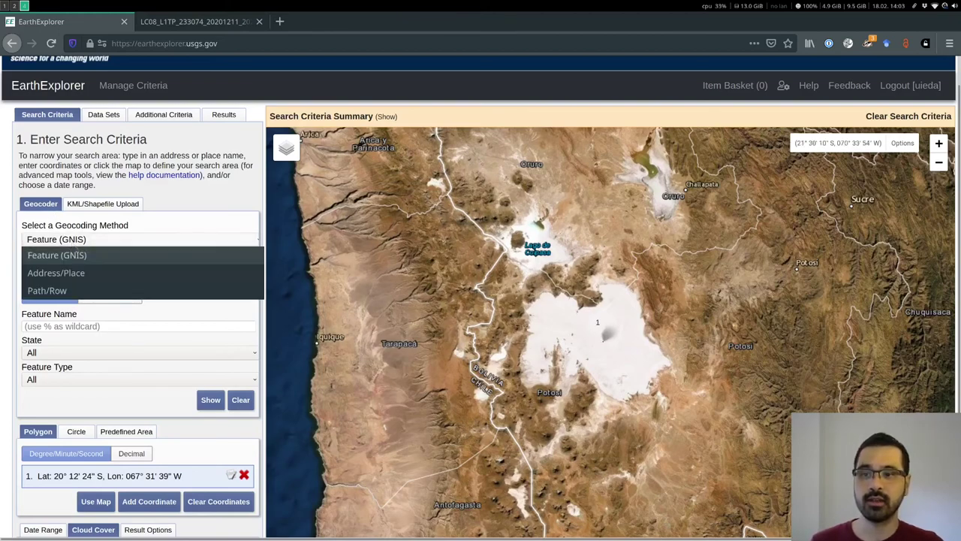
{"action": "left_click", "coordinate": [73, 293]}
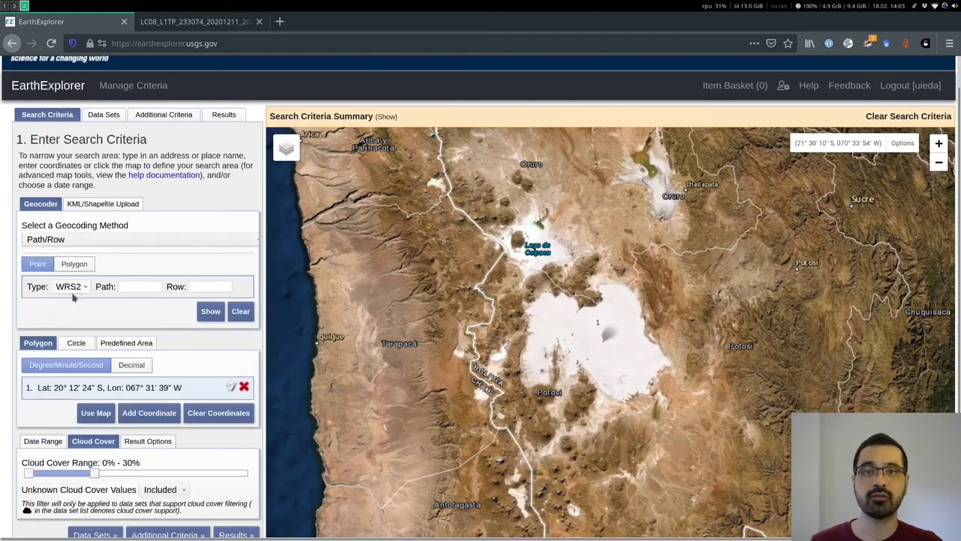
- Enter WRS2 path 233 and row 074 and show that location on the map
{"action": "left_click", "coordinate": [150, 287]}
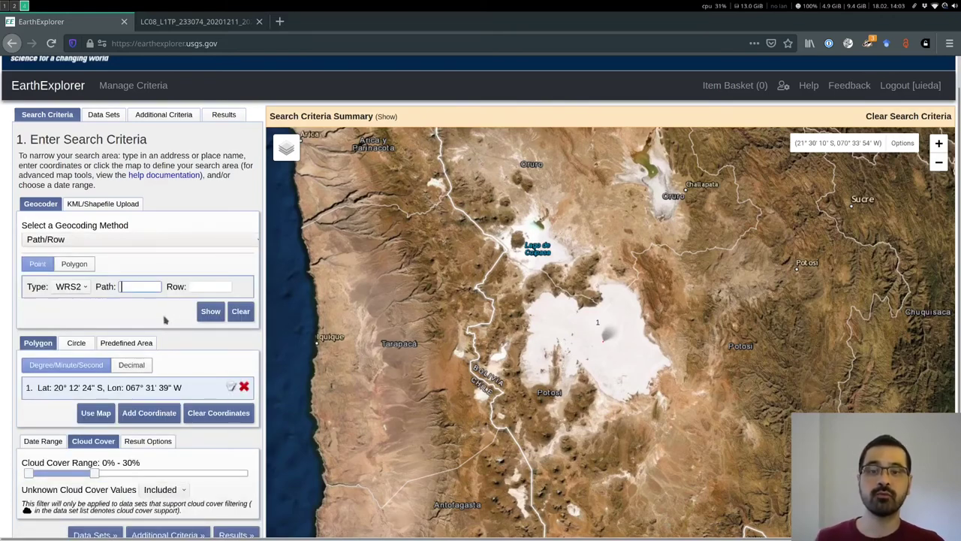
{"action": "left_click", "coordinate": [224, 115]}
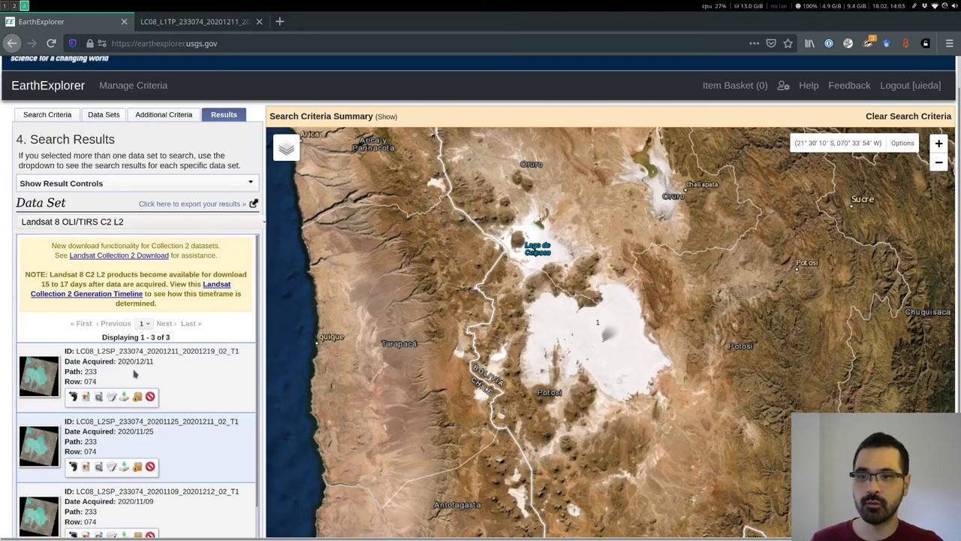
{"action": "left_click", "coordinate": [66, 113]}
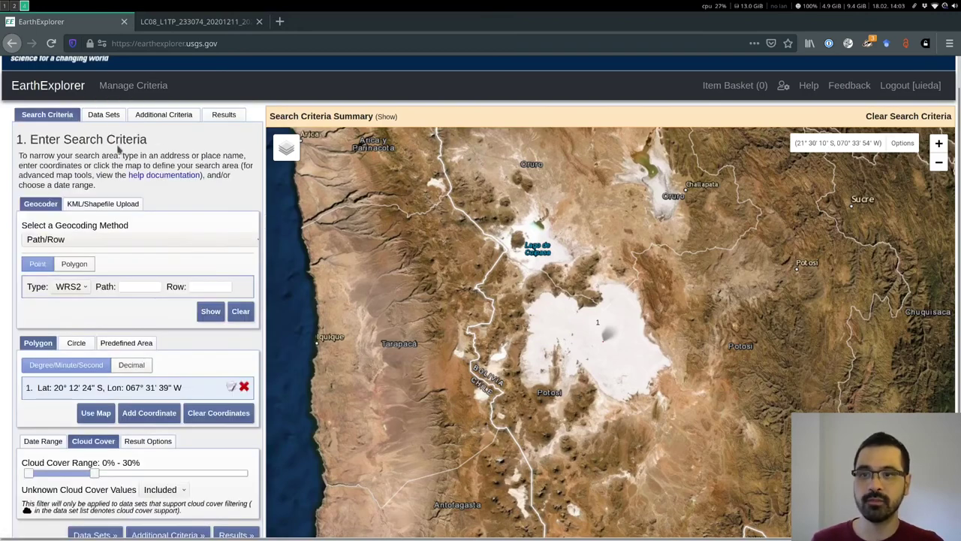
{"action": "left_click", "coordinate": [142, 287]}
{"action": "type", "text": "233"}
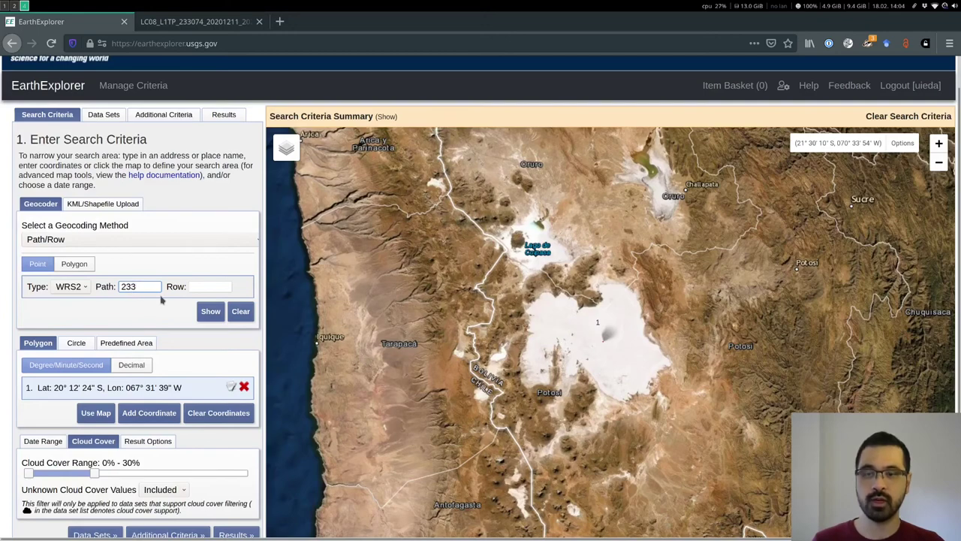
{"action": "key", "text": "Tab"}
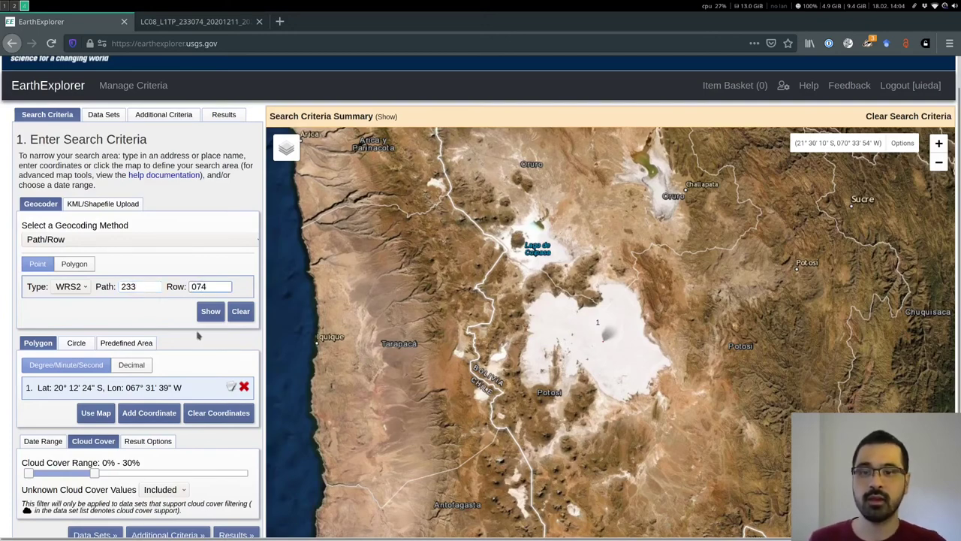
{"action": "left_click", "coordinate": [210, 311]}
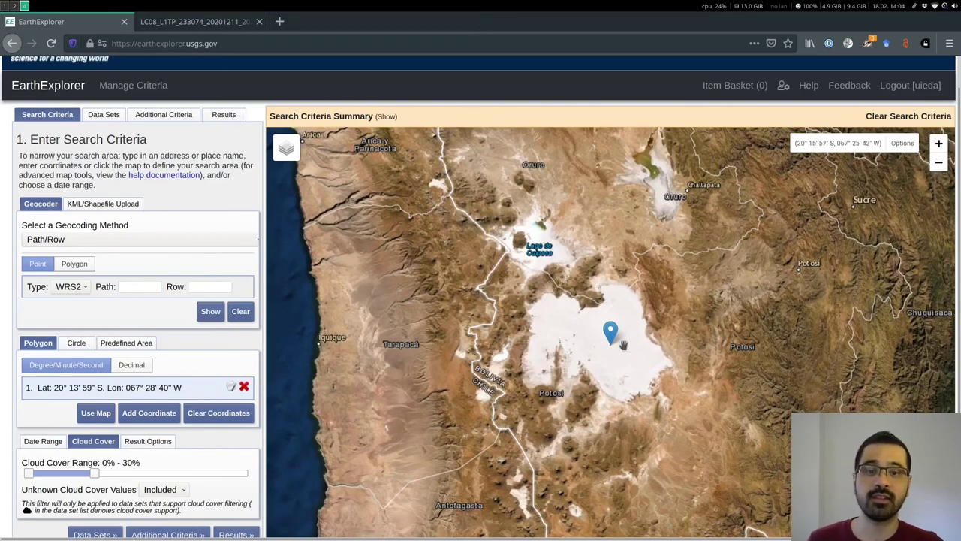
- Run the search and scroll through the three Landsat 8 C2 L2 scenes for 233/074
{"action": "left_click", "coordinate": [235, 534]}
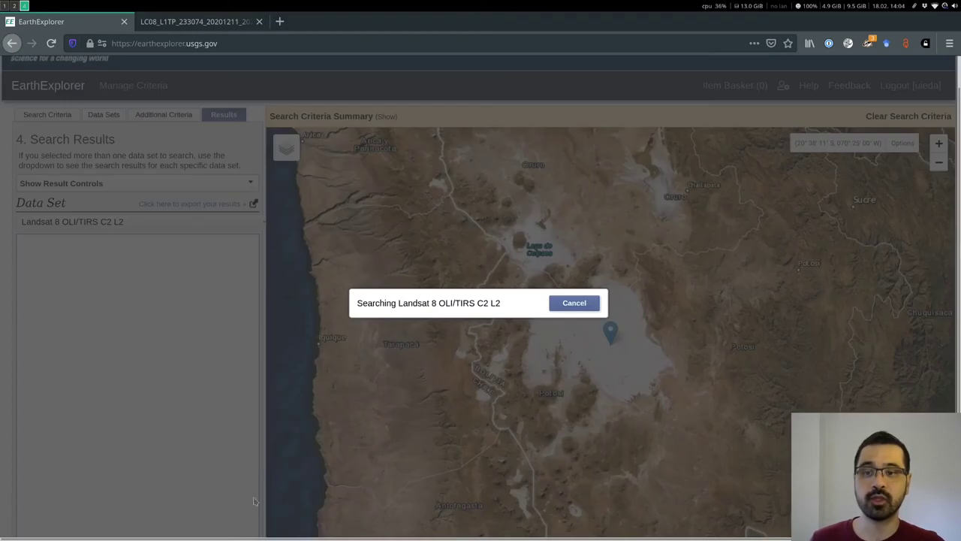
{"action": "scroll", "coordinate": [178, 368], "scroll_direction": "down", "scroll_amount": 1}
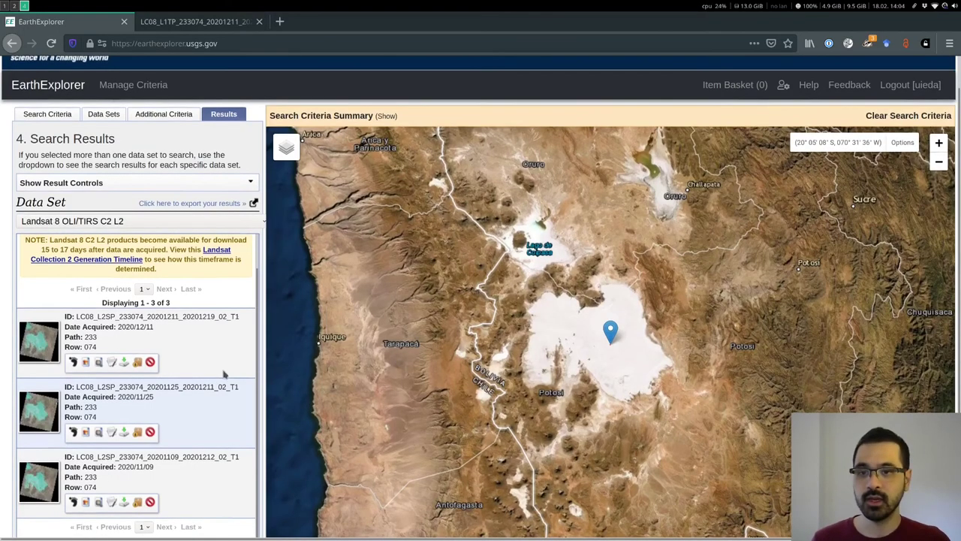
{"action": "scroll", "coordinate": [233, 372], "scroll_direction": "down", "scroll_amount": 2}
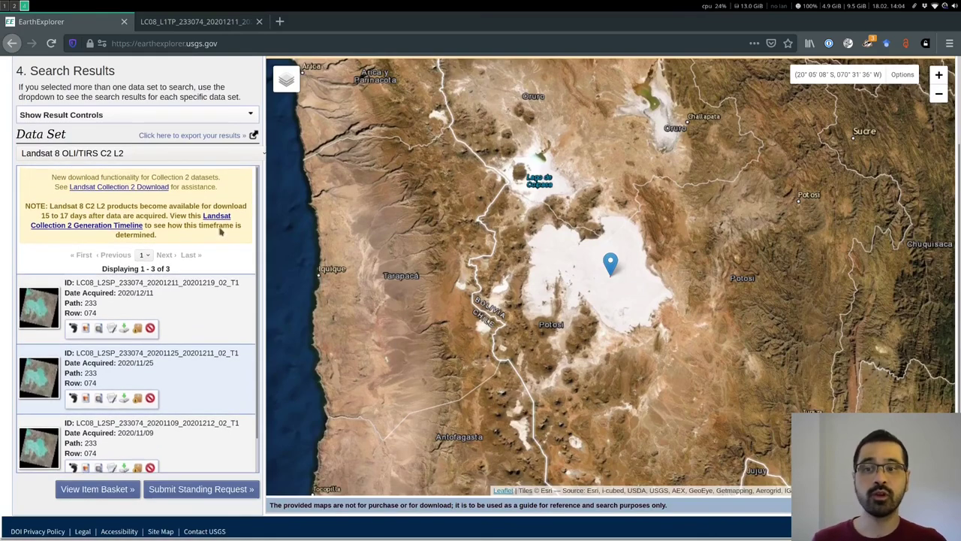
{"action": "scroll", "coordinate": [197, 155], "scroll_direction": "up", "scroll_amount": 3}
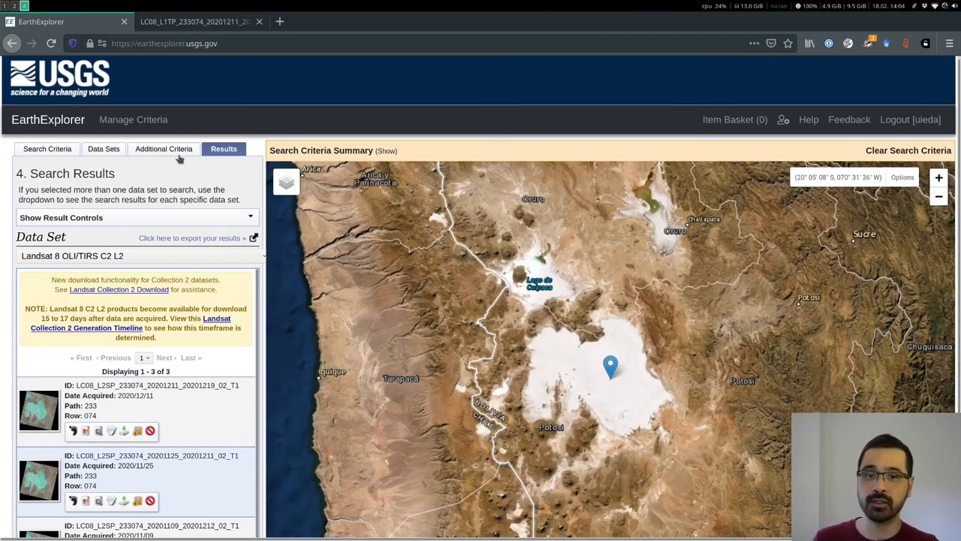
- Add Landsat 8 OLI/TIRS C2 L1 from the Collection 2 Level-1 group and rerun the search
{"action": "left_click", "coordinate": [111, 150]}
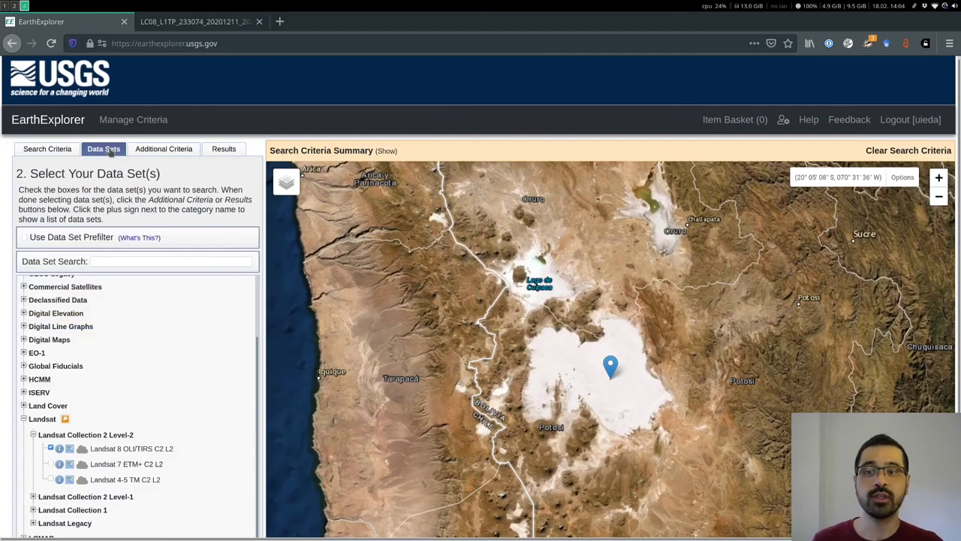
{"action": "scroll", "coordinate": [126, 421], "scroll_direction": "down", "scroll_amount": 1}
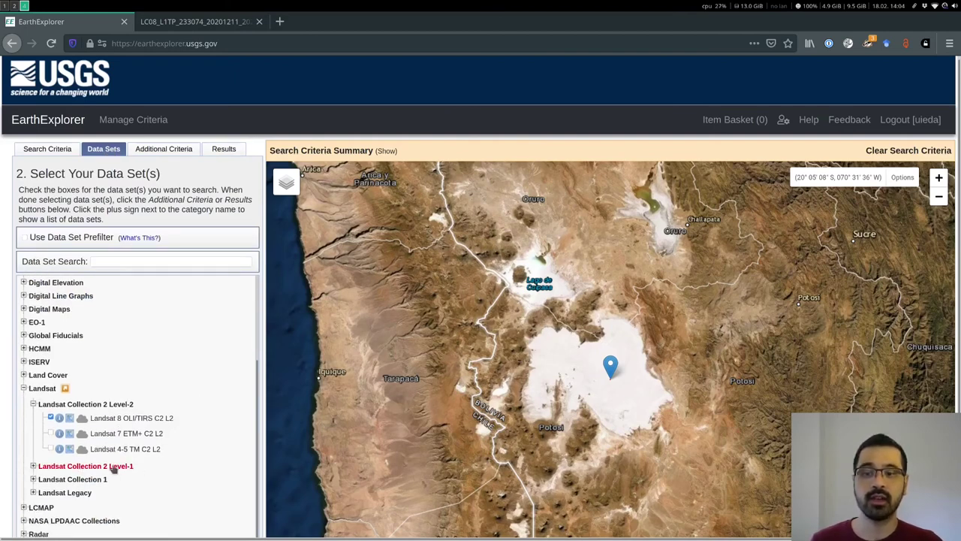
{"action": "left_click", "coordinate": [33, 466]}
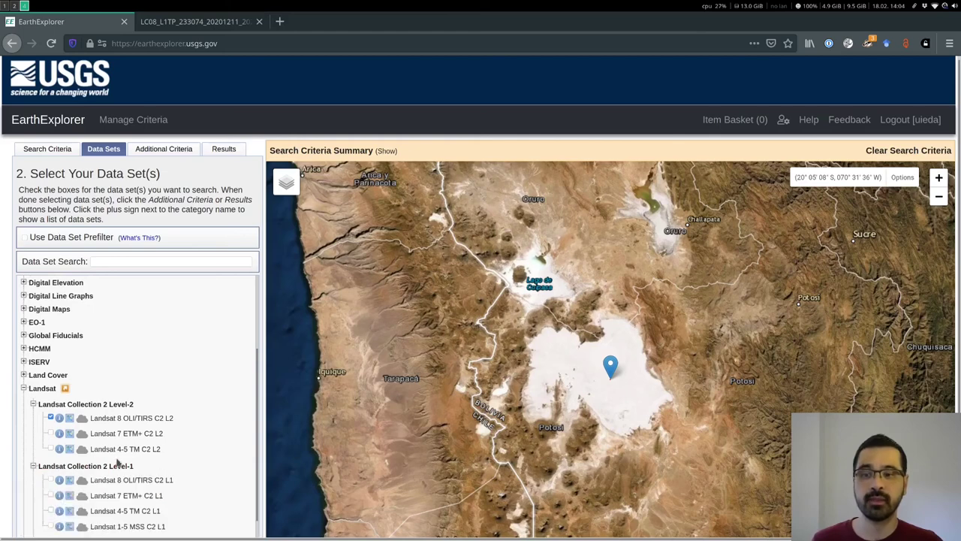
{"action": "scroll", "coordinate": [148, 443], "scroll_direction": "down", "scroll_amount": 2}
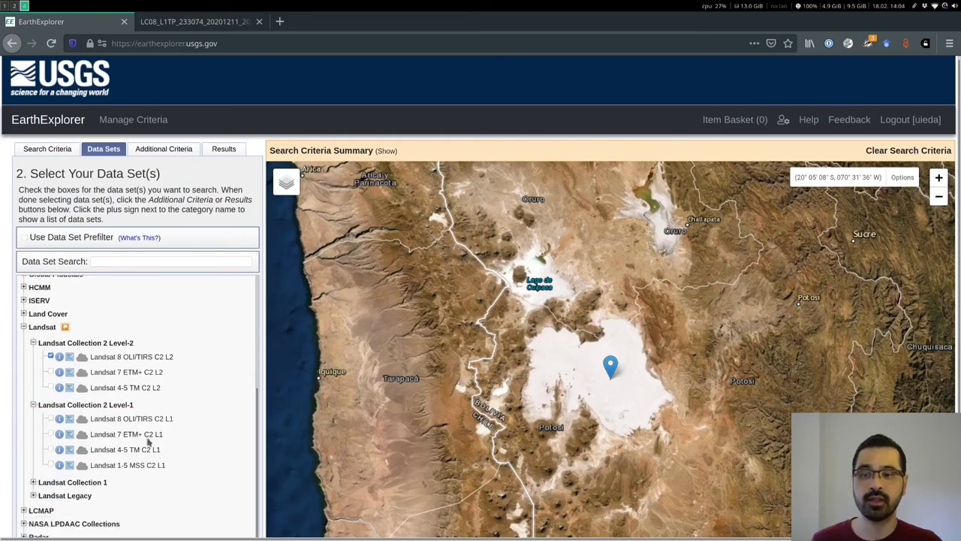
{"action": "left_click", "coordinate": [50, 420]}
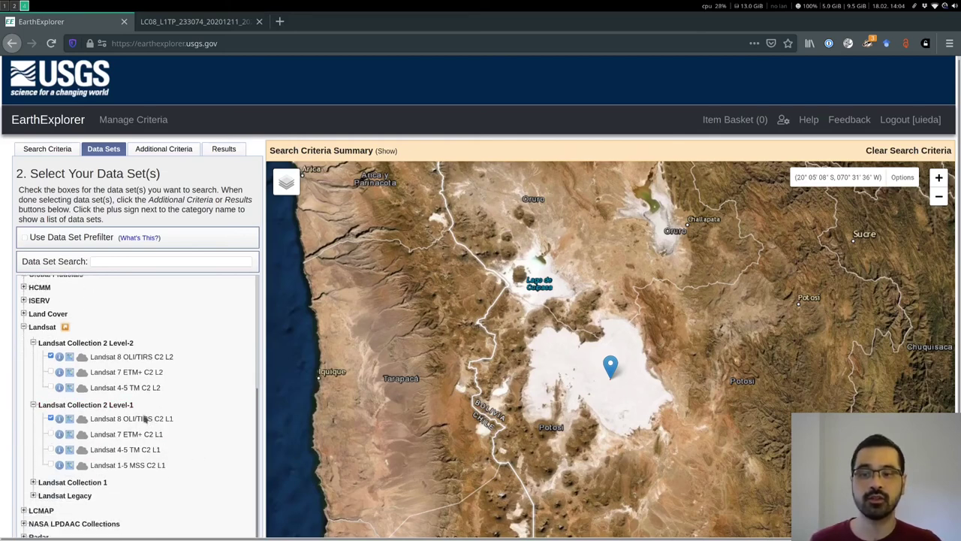
{"action": "left_click", "coordinate": [224, 151]}
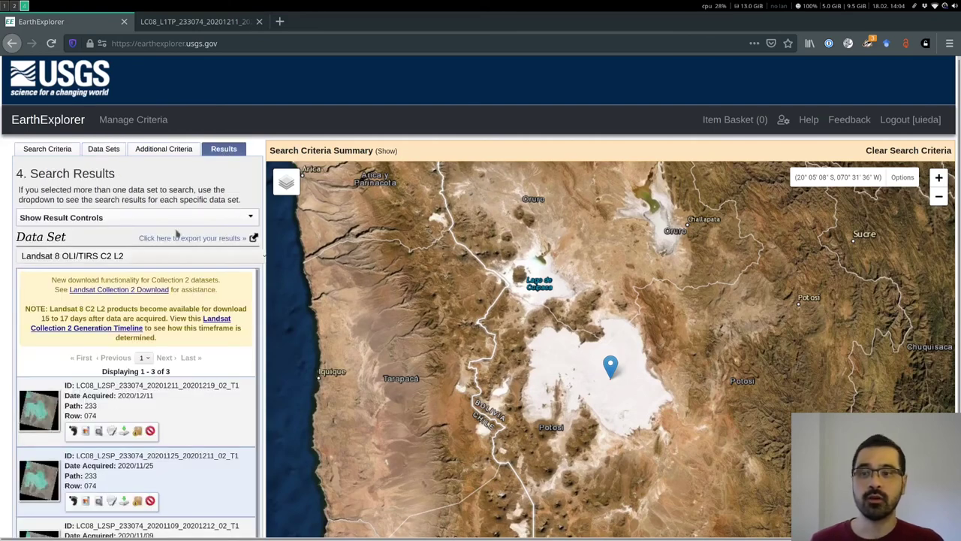
- Show the C2 L1 results and review its three L1TP scenes, highlighting 'L1' in the first ID
{"action": "left_click", "coordinate": [124, 257]}
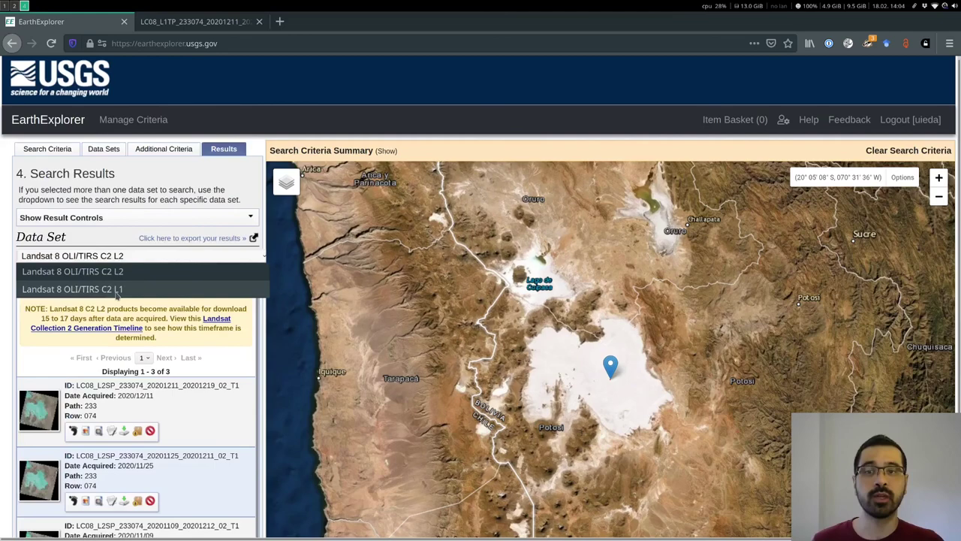
{"action": "left_click", "coordinate": [117, 291]}
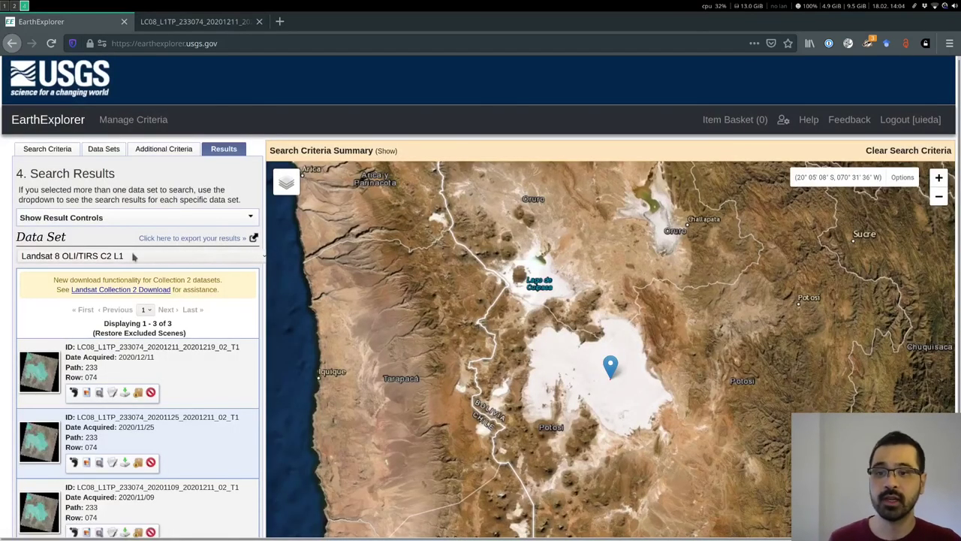
{"action": "scroll", "coordinate": [182, 374], "scroll_direction": "down", "scroll_amount": 2}
{"action": "scroll", "coordinate": [182, 373], "scroll_direction": "down", "scroll_amount": 1}
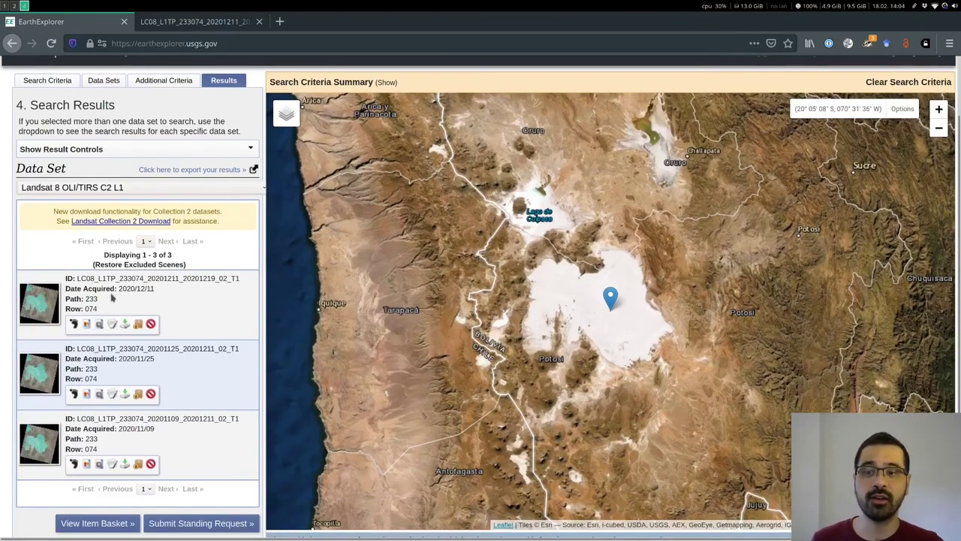
{"action": "left_click_drag", "start_coordinate": [99, 279], "coordinate": [110, 279]}
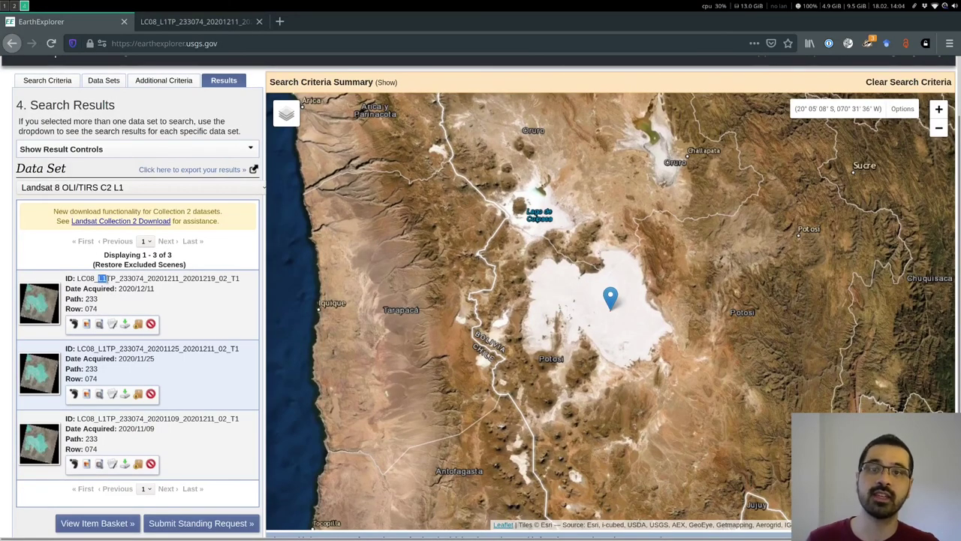